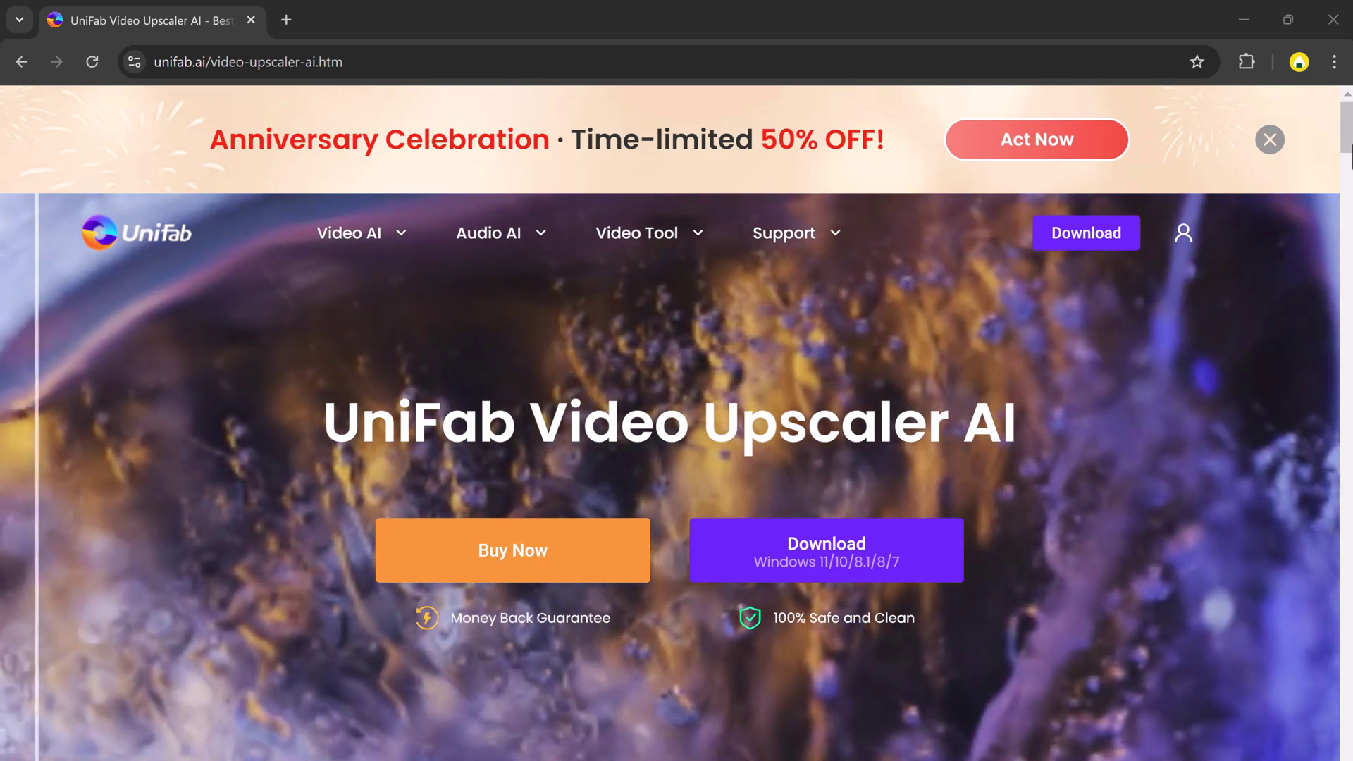
# Step: Scroll the unifab.ai Video Upscaler AI page past the hero banner to 'User-friendly Interface'
pyautogui.moveTo(1350, 149); pyautogui.dragTo(1351, 99)
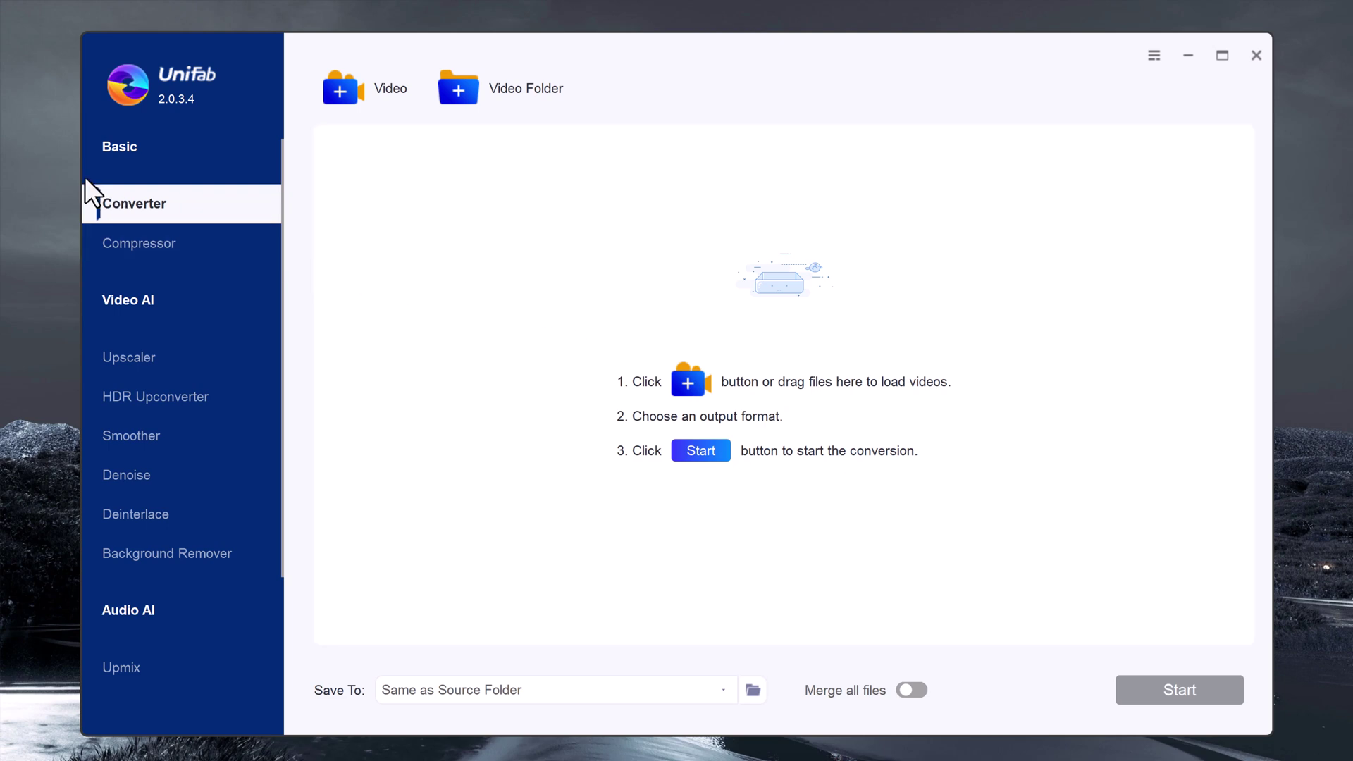
# Step: Look over the Compressor, Upscaler and HDR Upconverter tools, then return to the AI Upscaler
pyautogui.click(194, 243)
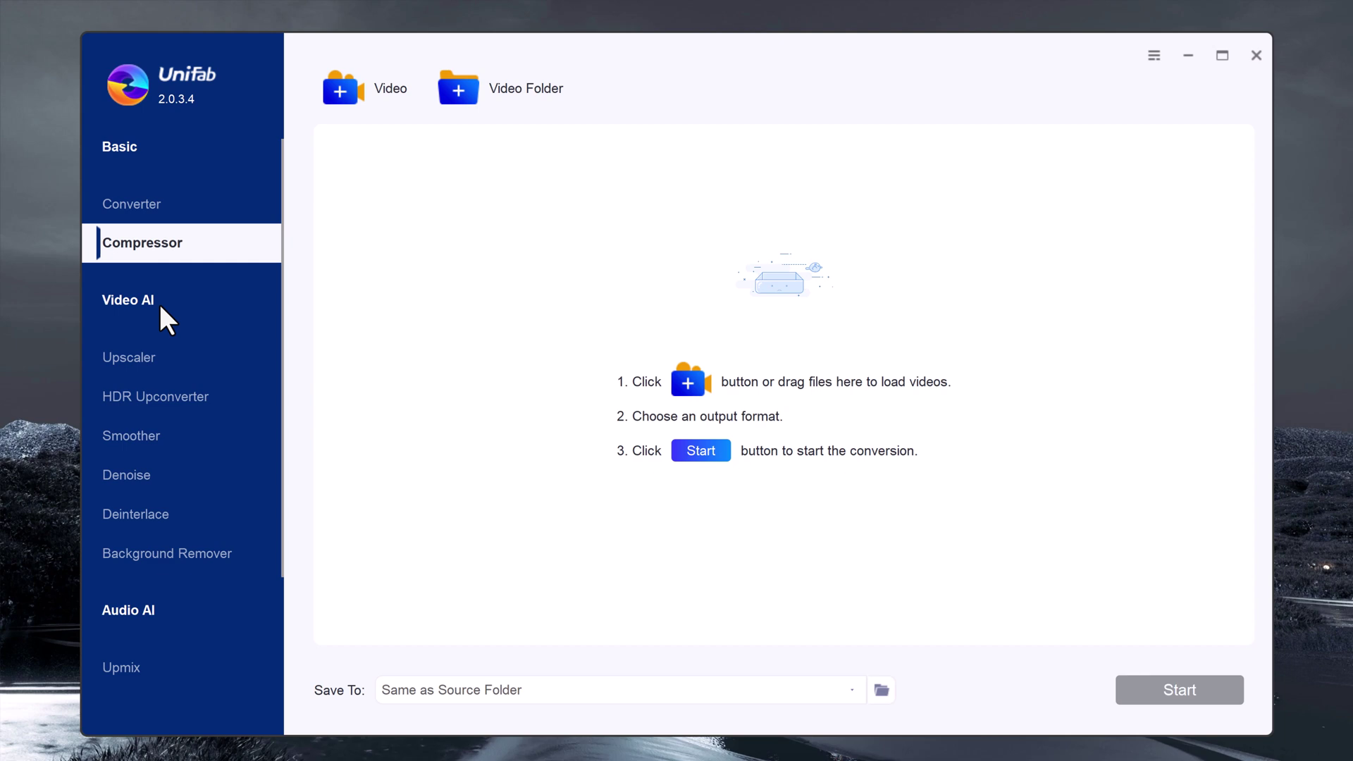
pyautogui.click(180, 357)
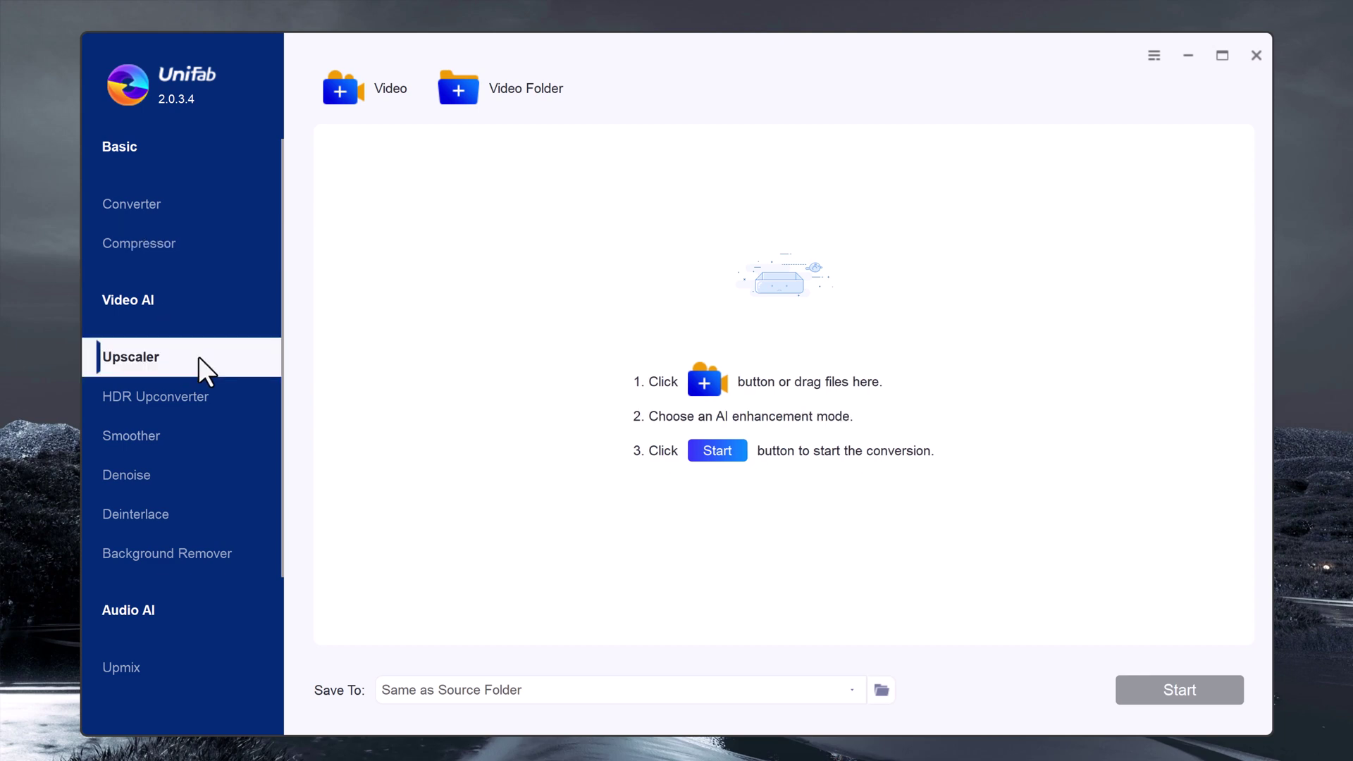
pyautogui.click(242, 396)
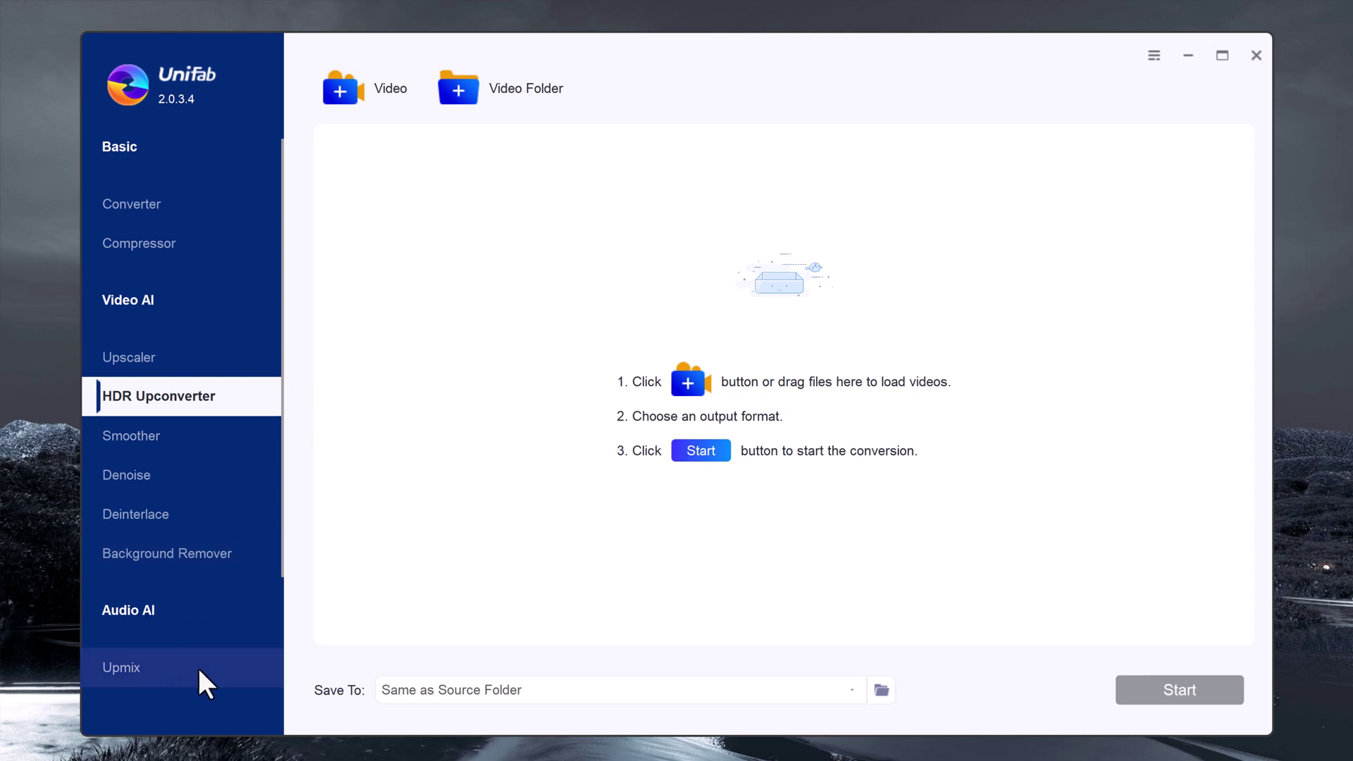
pyautogui.scroll(-2, 197, 668)
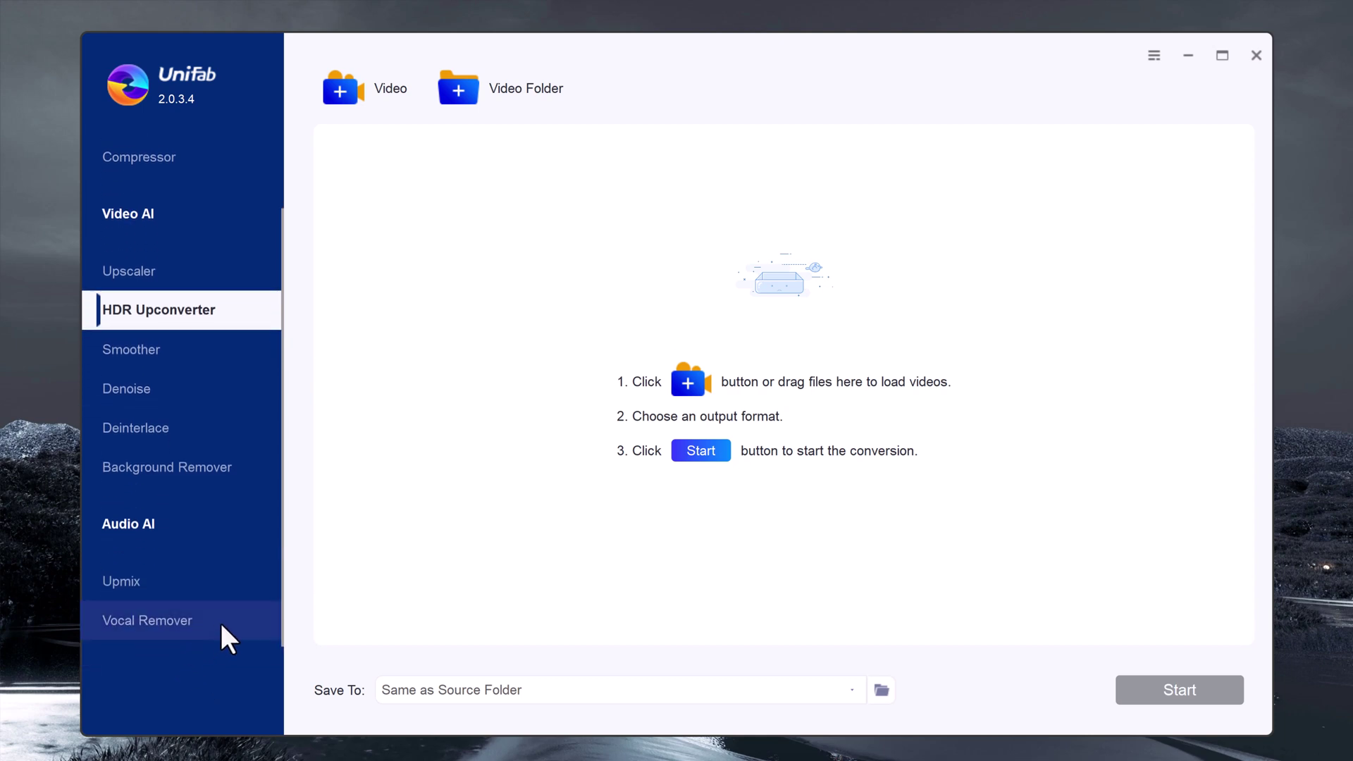
pyautogui.scroll(2, 219, 624)
pyautogui.click(131, 358)
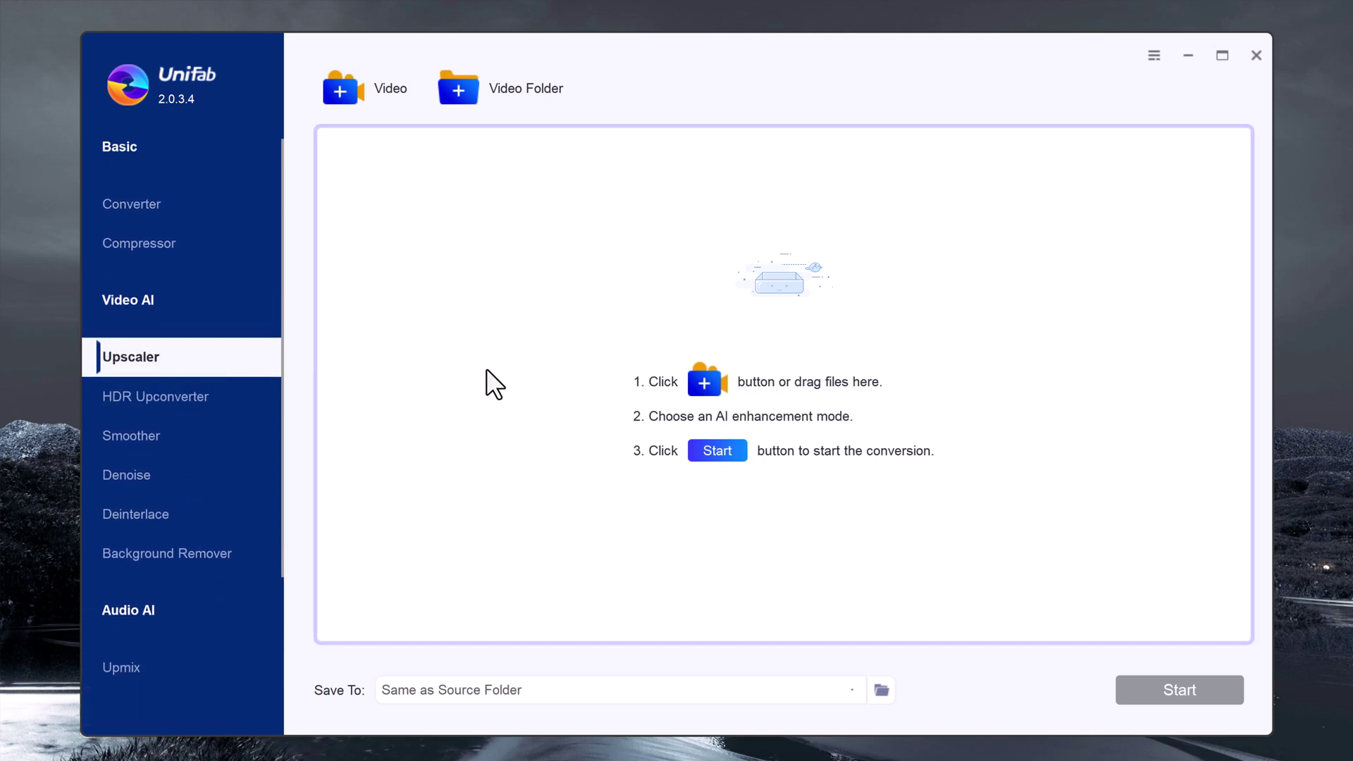
# Step: Load video 3254069 into the Upscaler
pyautogui.click(558, 396)
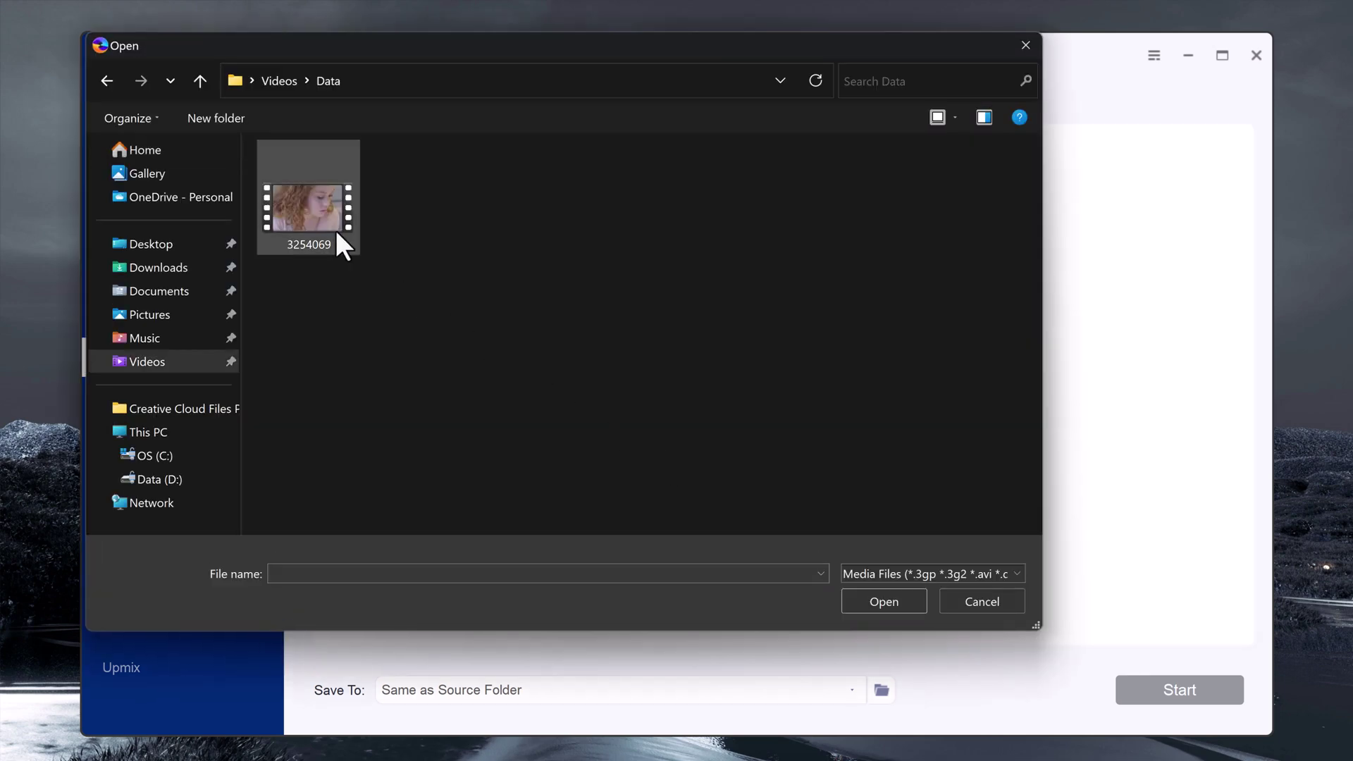
pyautogui.rightClick(337, 233)
pyautogui.click(425, 273)
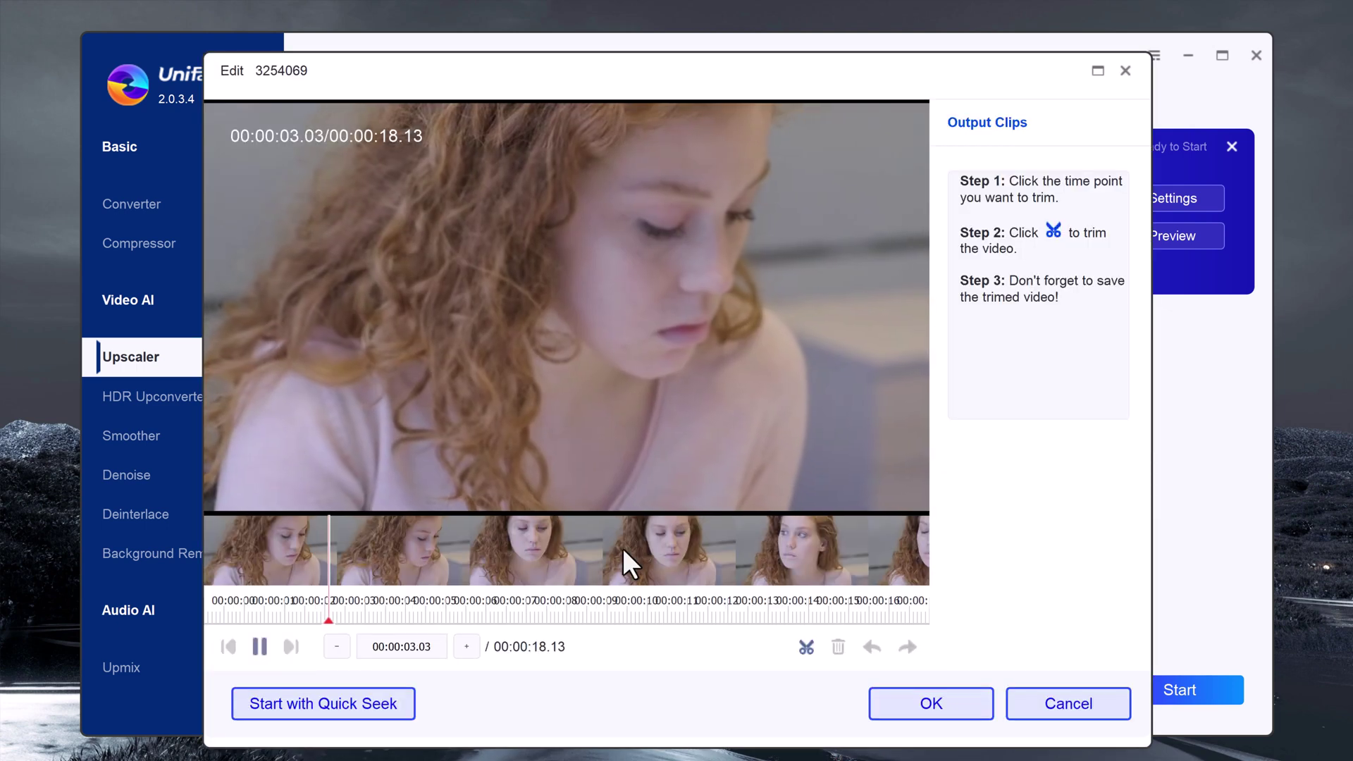
# Step: Try splitting at 00:00:04.24 and 00:00:13.11 and deleting Clip 3, then discard the trim
pyautogui.click(259, 648)
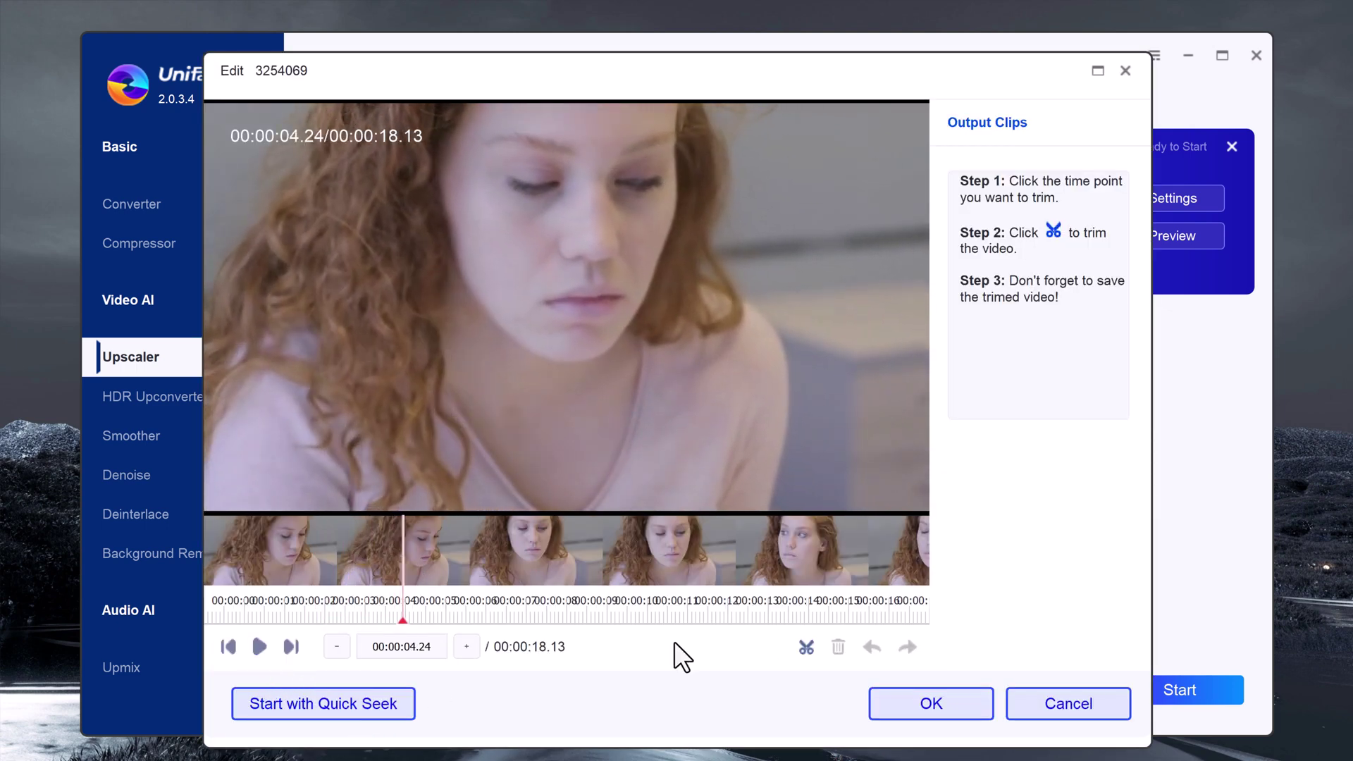
pyautogui.click(806, 647)
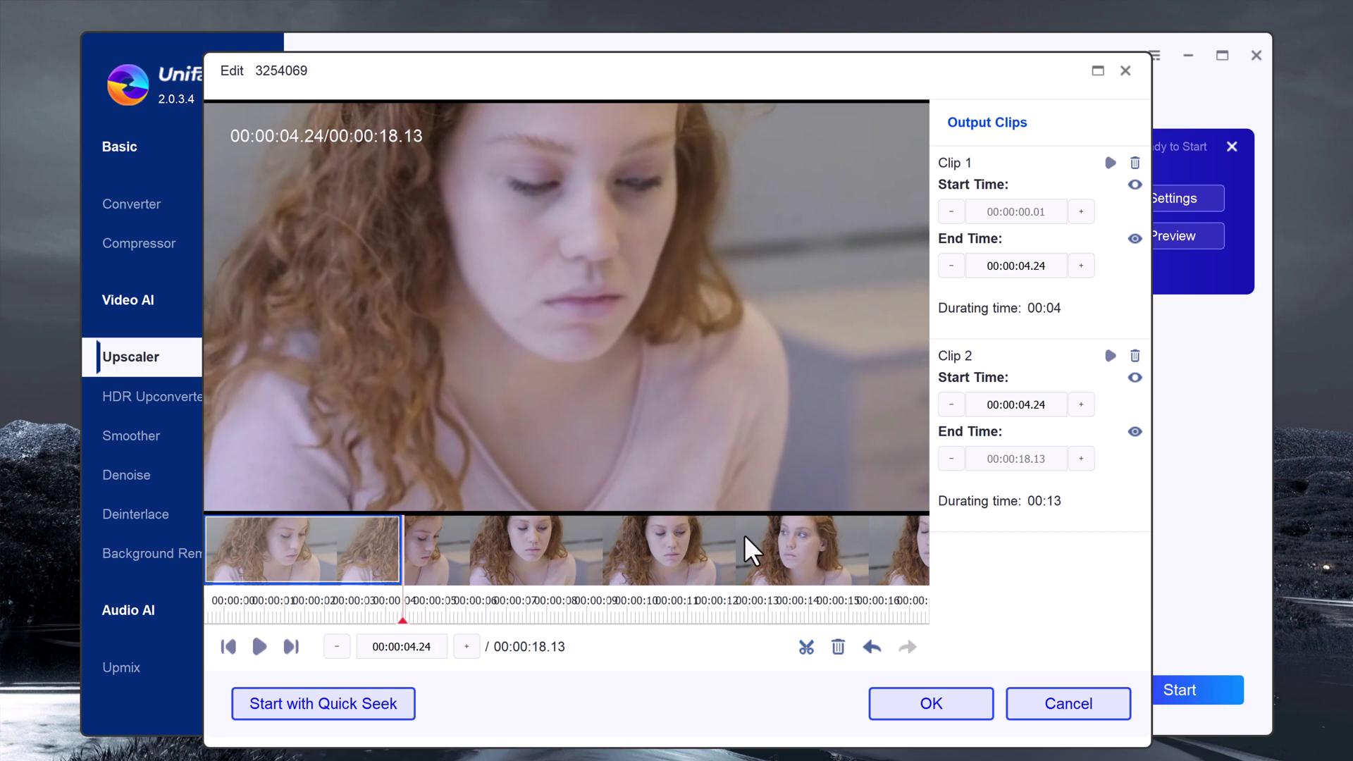
pyautogui.click(745, 553)
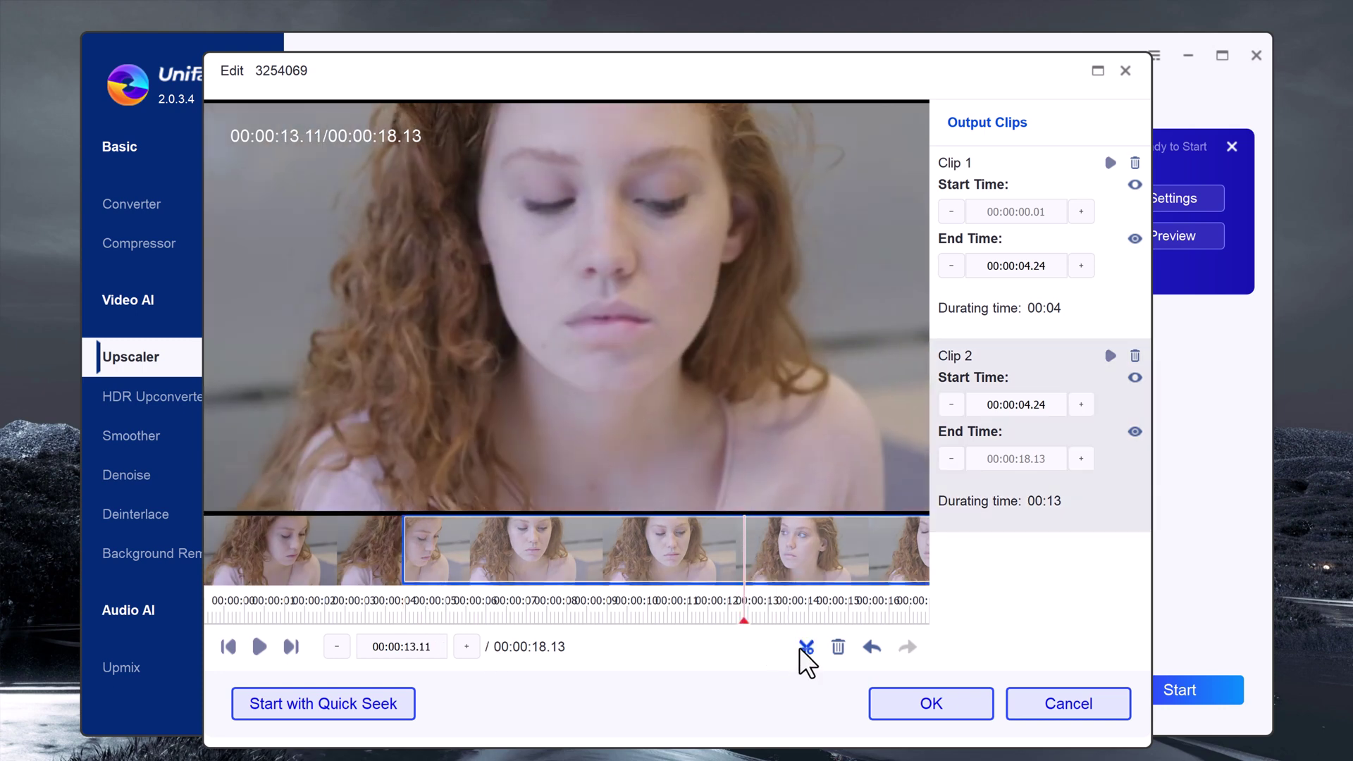
pyautogui.click(806, 647)
pyautogui.click(818, 564)
pyautogui.click(838, 648)
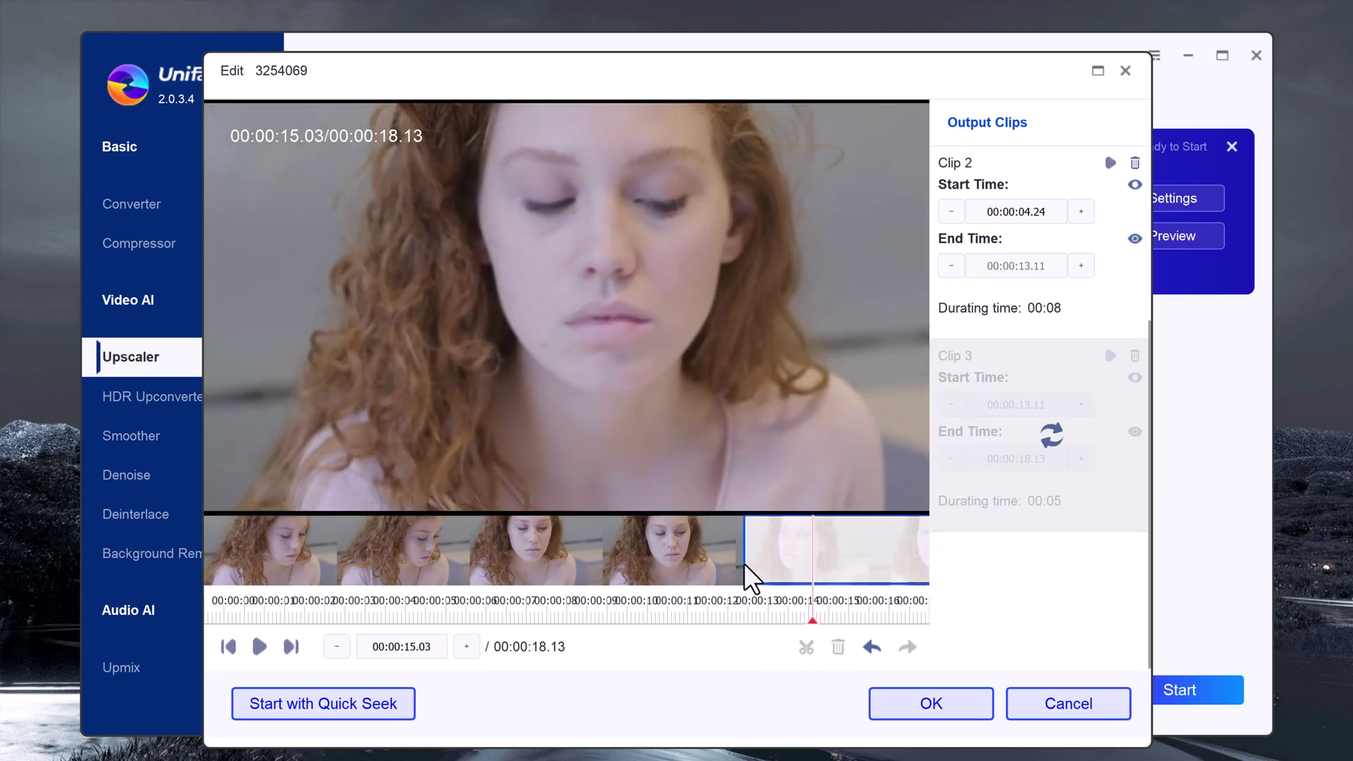
pyautogui.click(1042, 704)
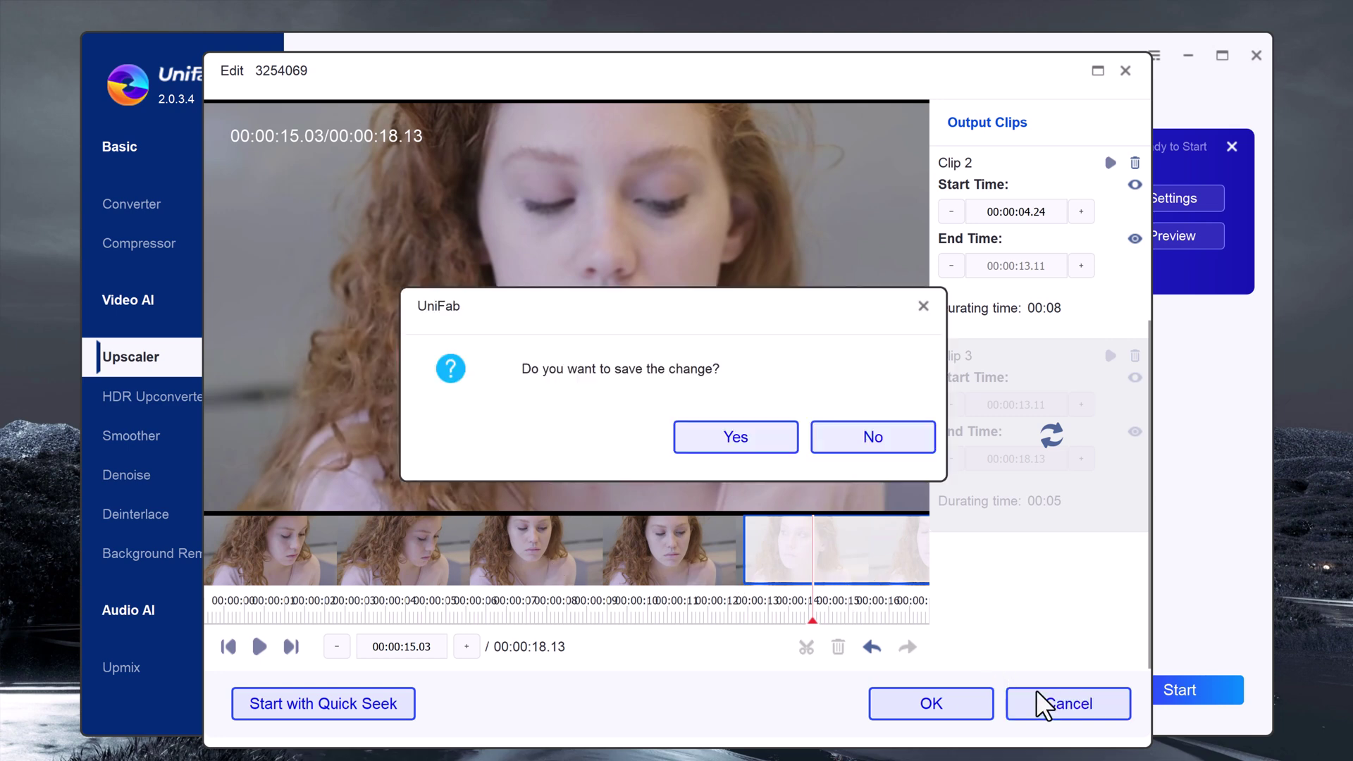
pyautogui.click(869, 443)
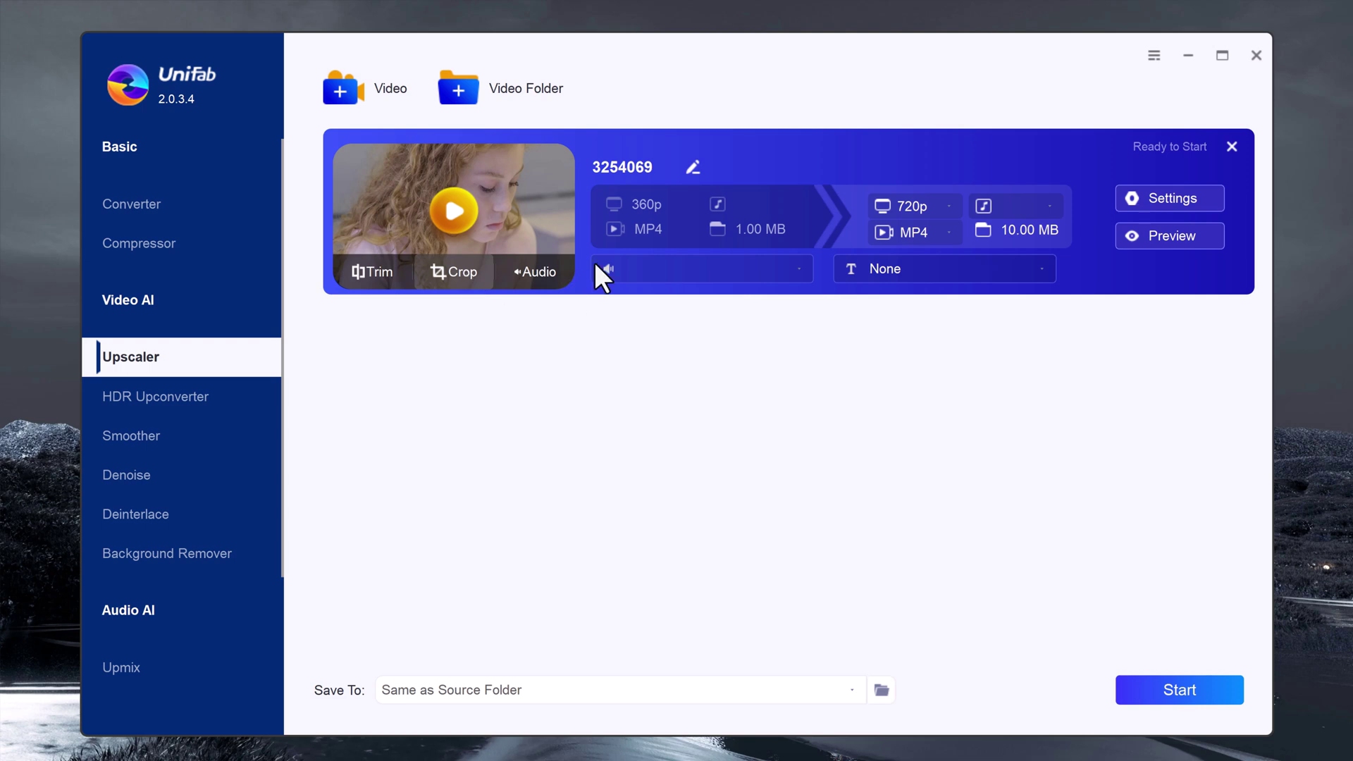
# Step: Set the output resolution to 4k and upscale video 3254069 to a 3840x2160 MP4
pyautogui.click(912, 206)
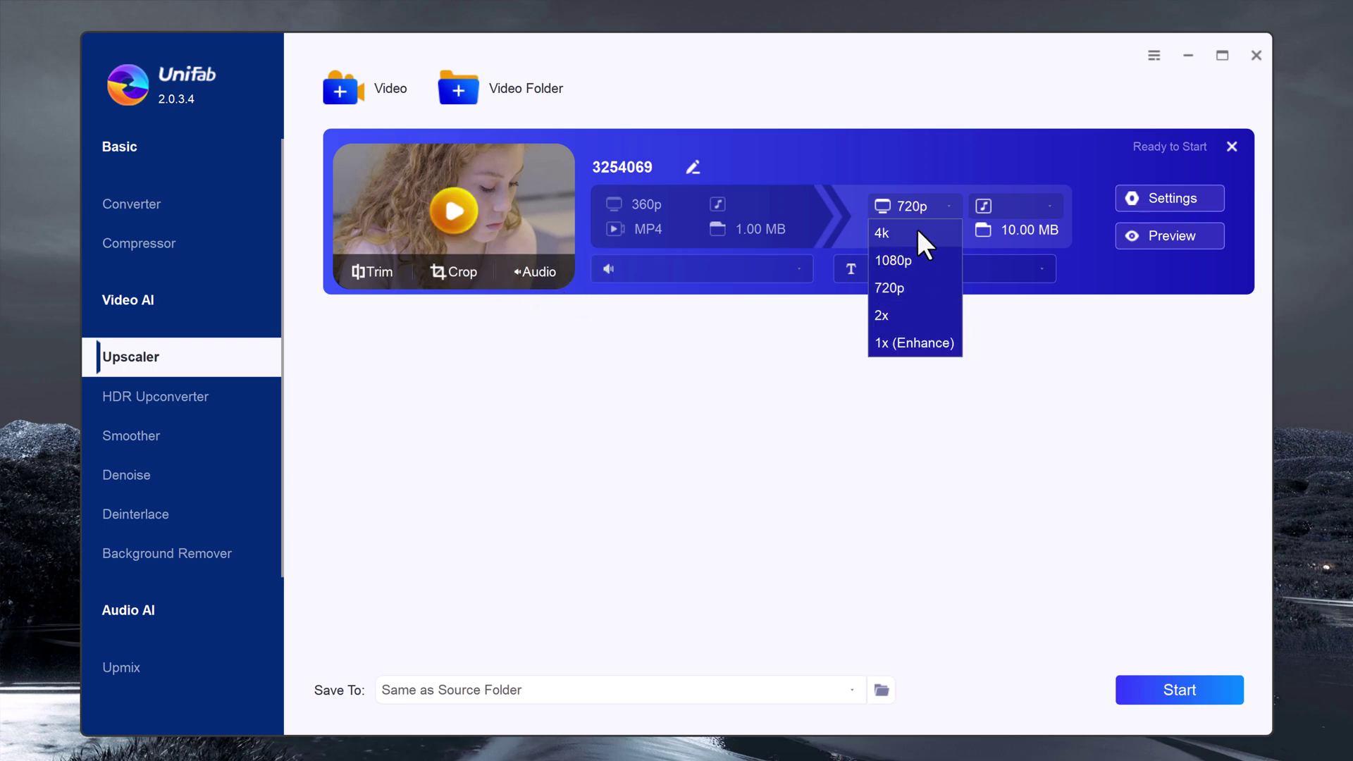
pyautogui.click(917, 231)
pyautogui.click(1155, 201)
pyautogui.scroll(-1, 769, 391)
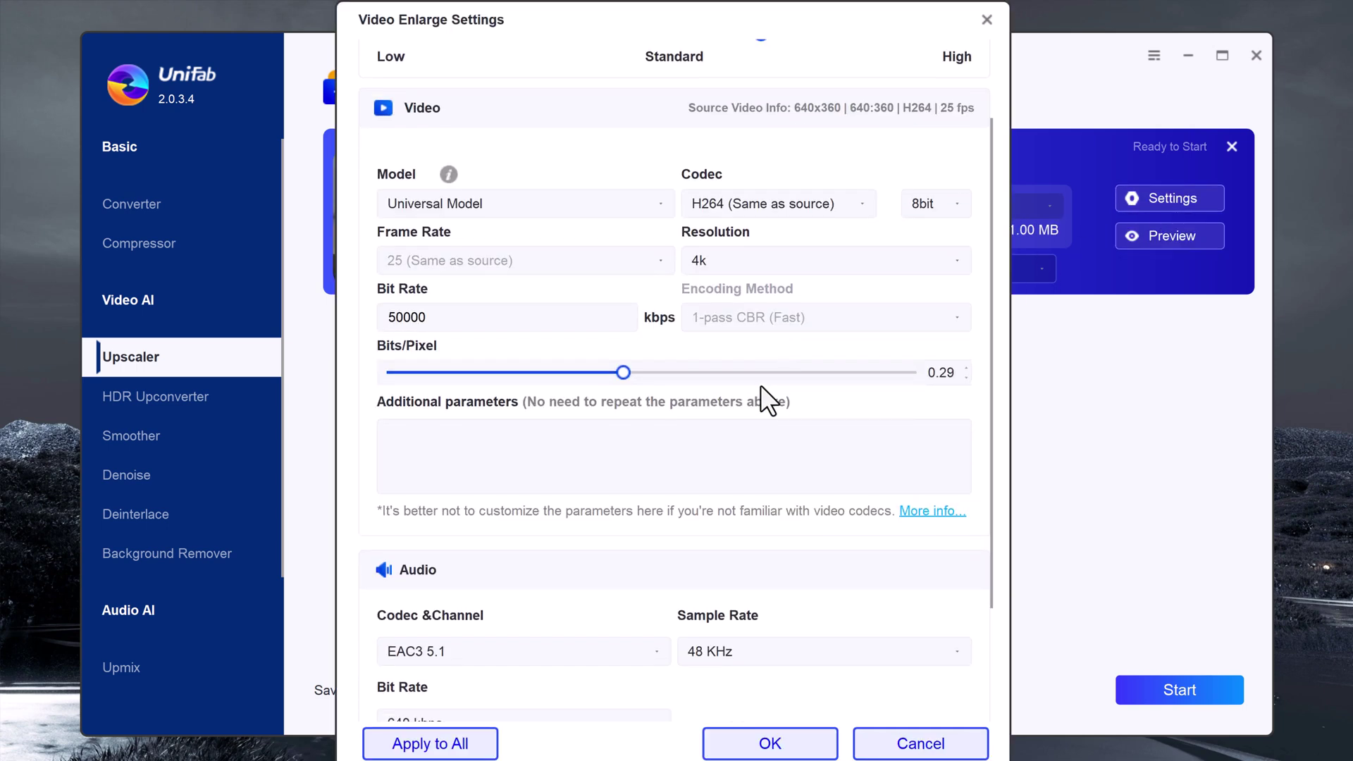
pyautogui.scroll(-2, 761, 387)
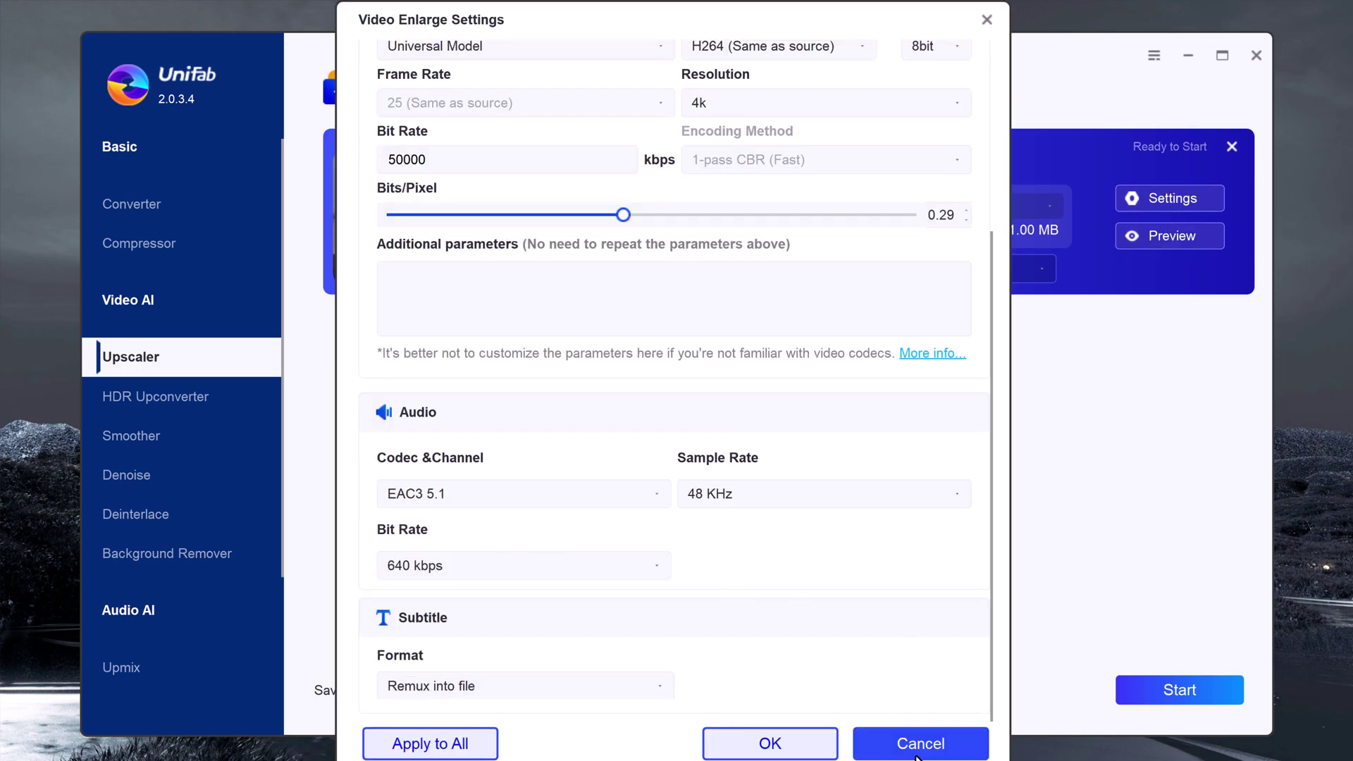
pyautogui.click(769, 745)
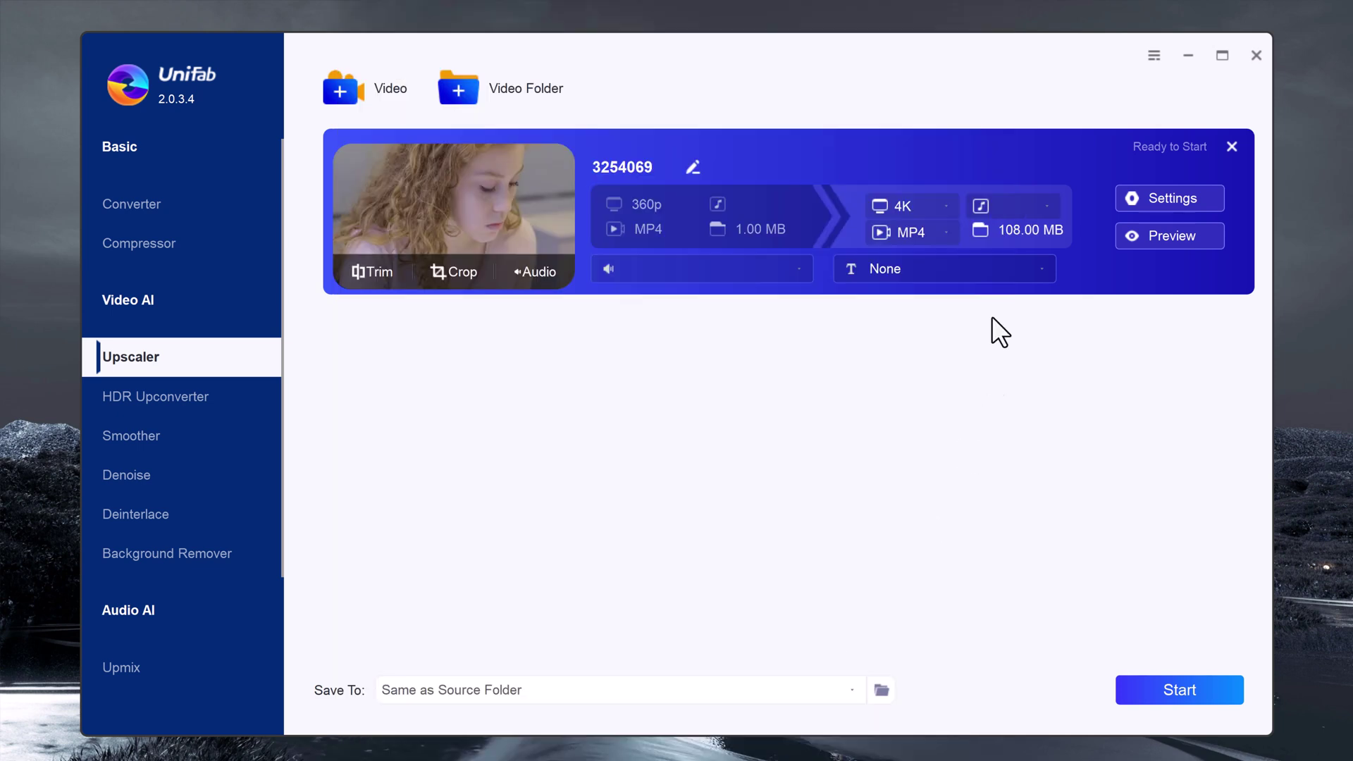
pyautogui.click(1237, 700)
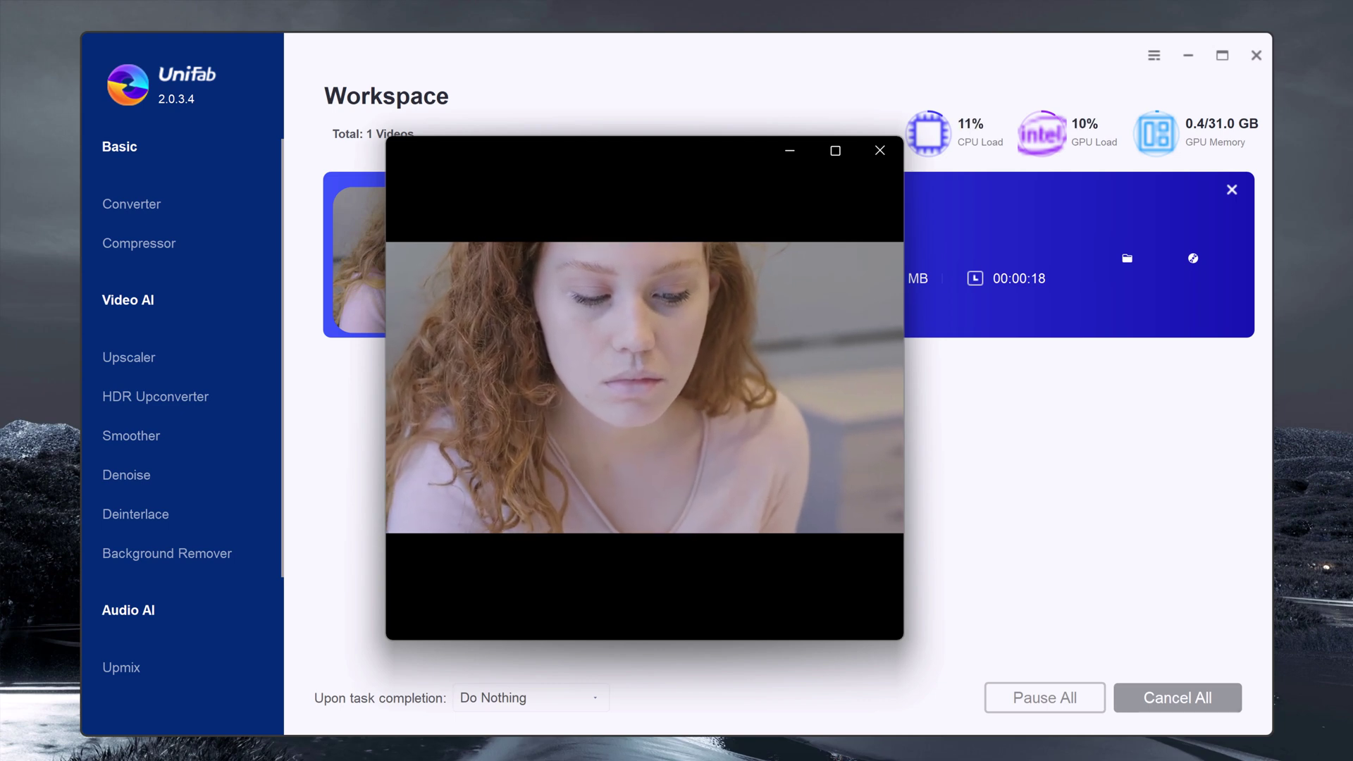
pyautogui.click(880, 150)
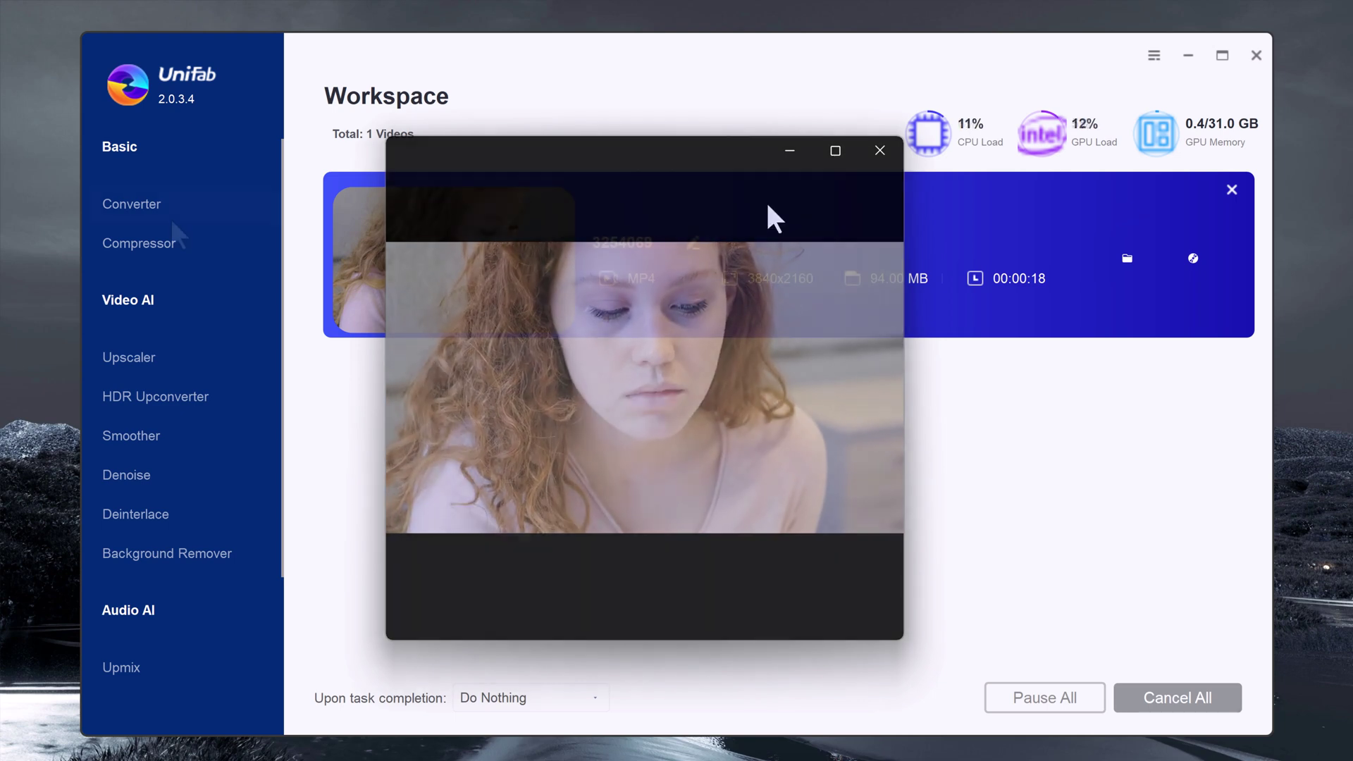
# Step: Load video 2786540 into the Converter
pyautogui.click(175, 204)
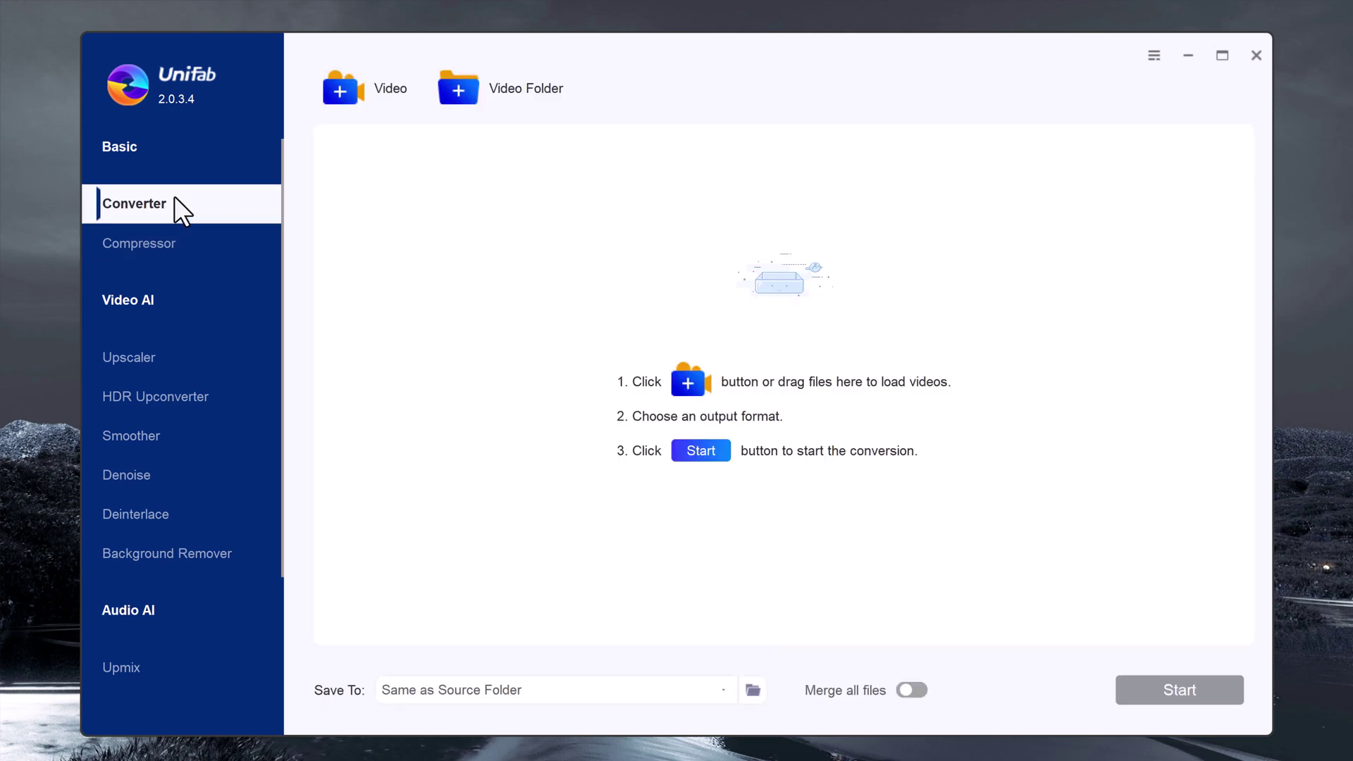
pyautogui.click(695, 453)
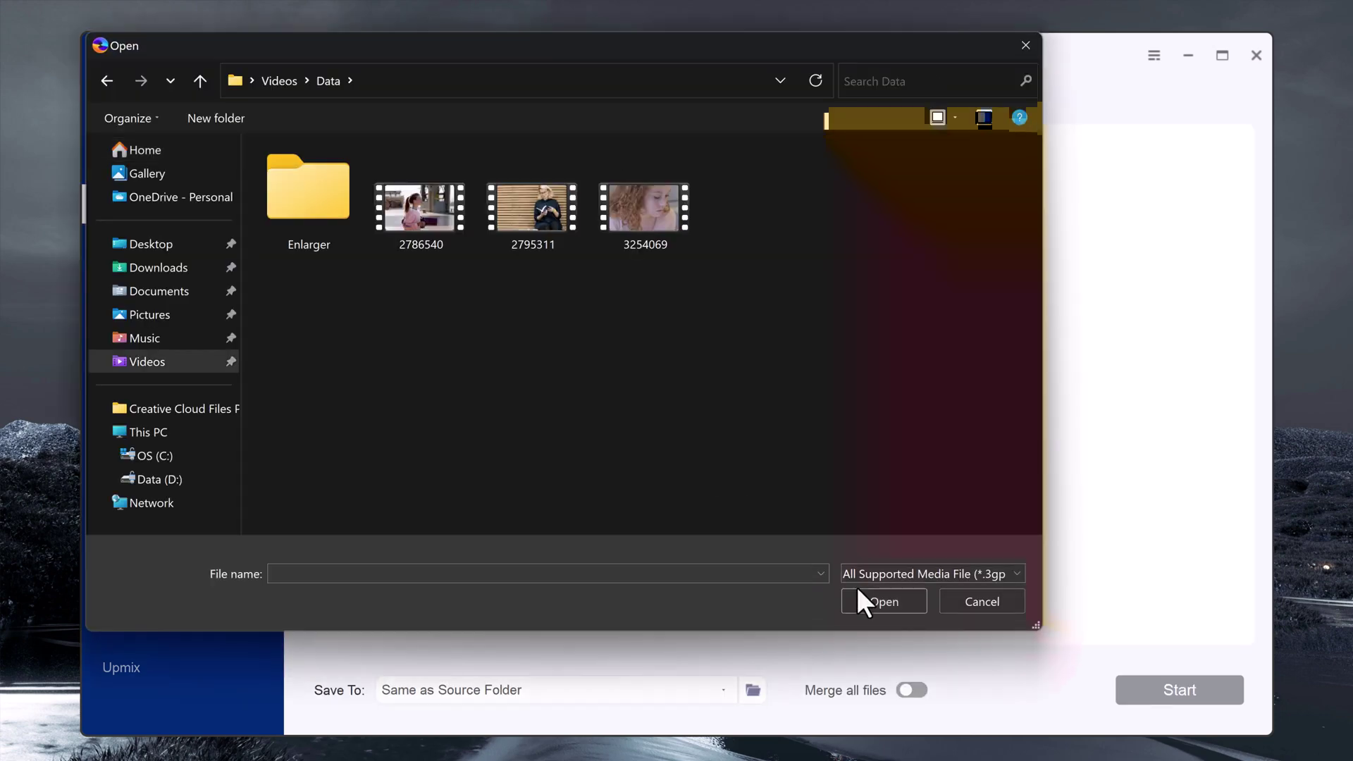
pyautogui.doubleClick(438, 220)
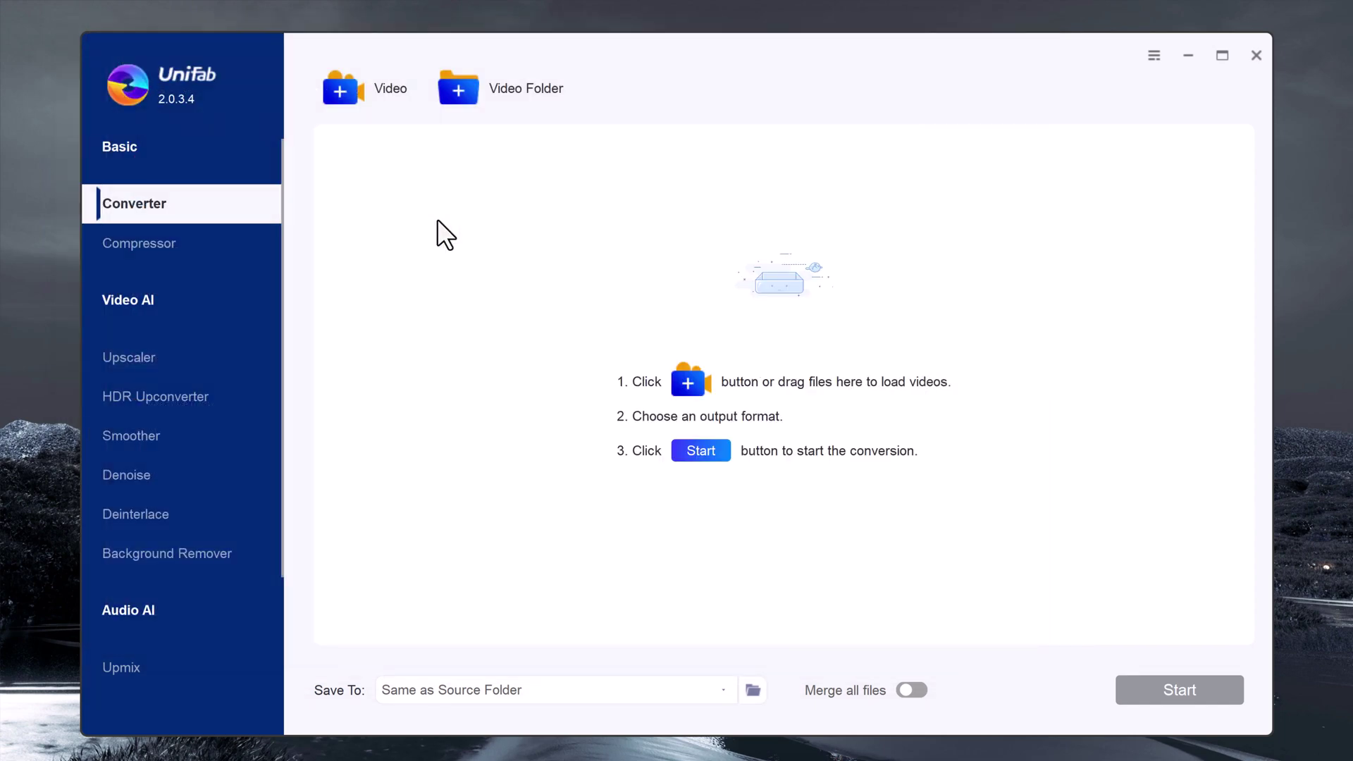
# Step: Set the clip's output profile to Video > MKV > Same as Source (1280x720)
pyautogui.click(1162, 202)
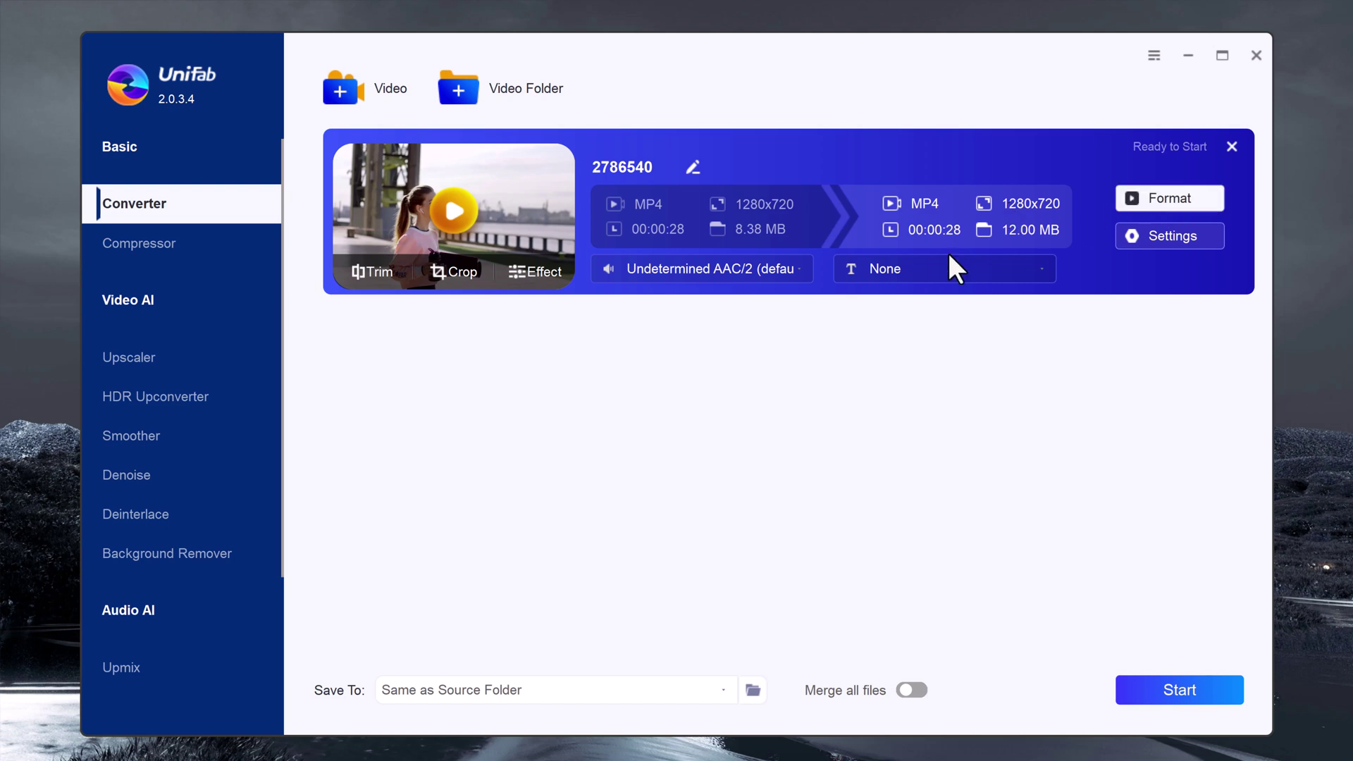
pyautogui.click(467, 200)
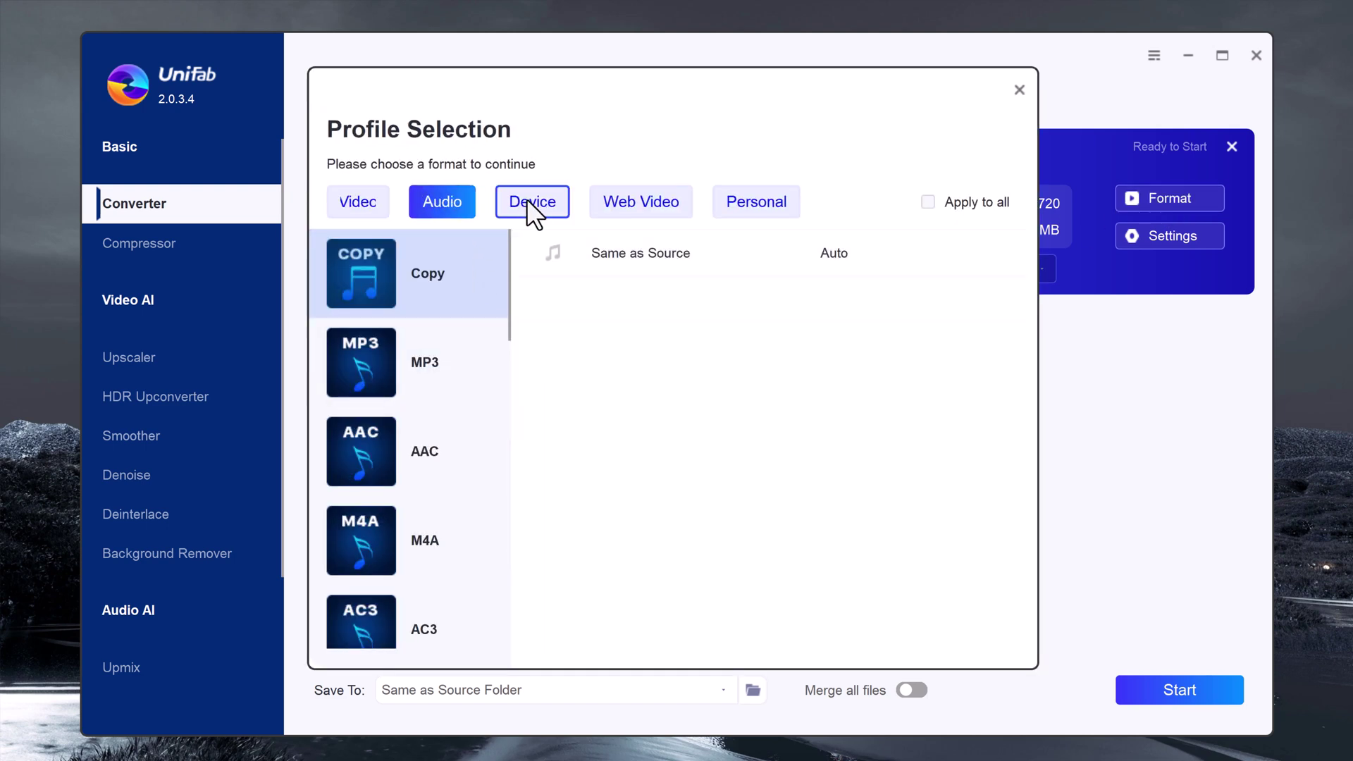
pyautogui.click(556, 200)
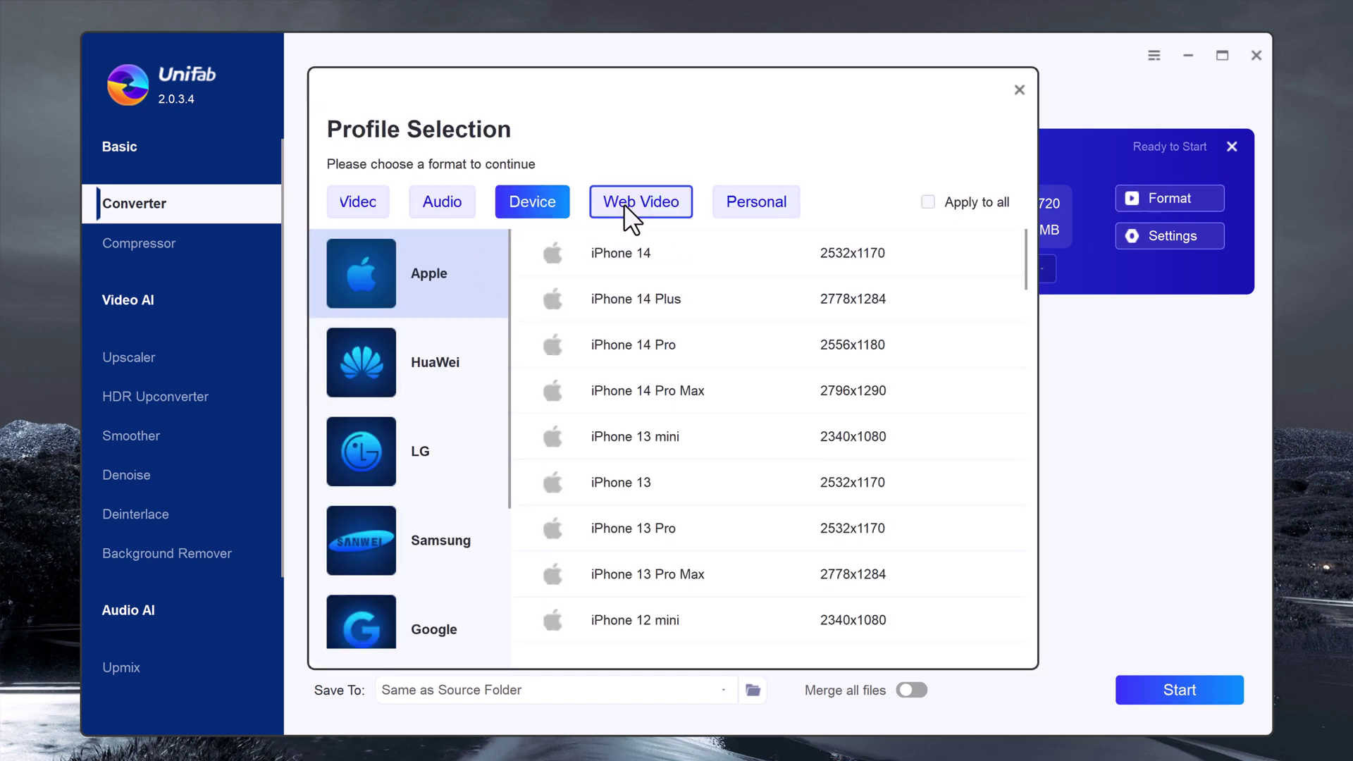
pyautogui.click(624, 205)
pyautogui.click(728, 204)
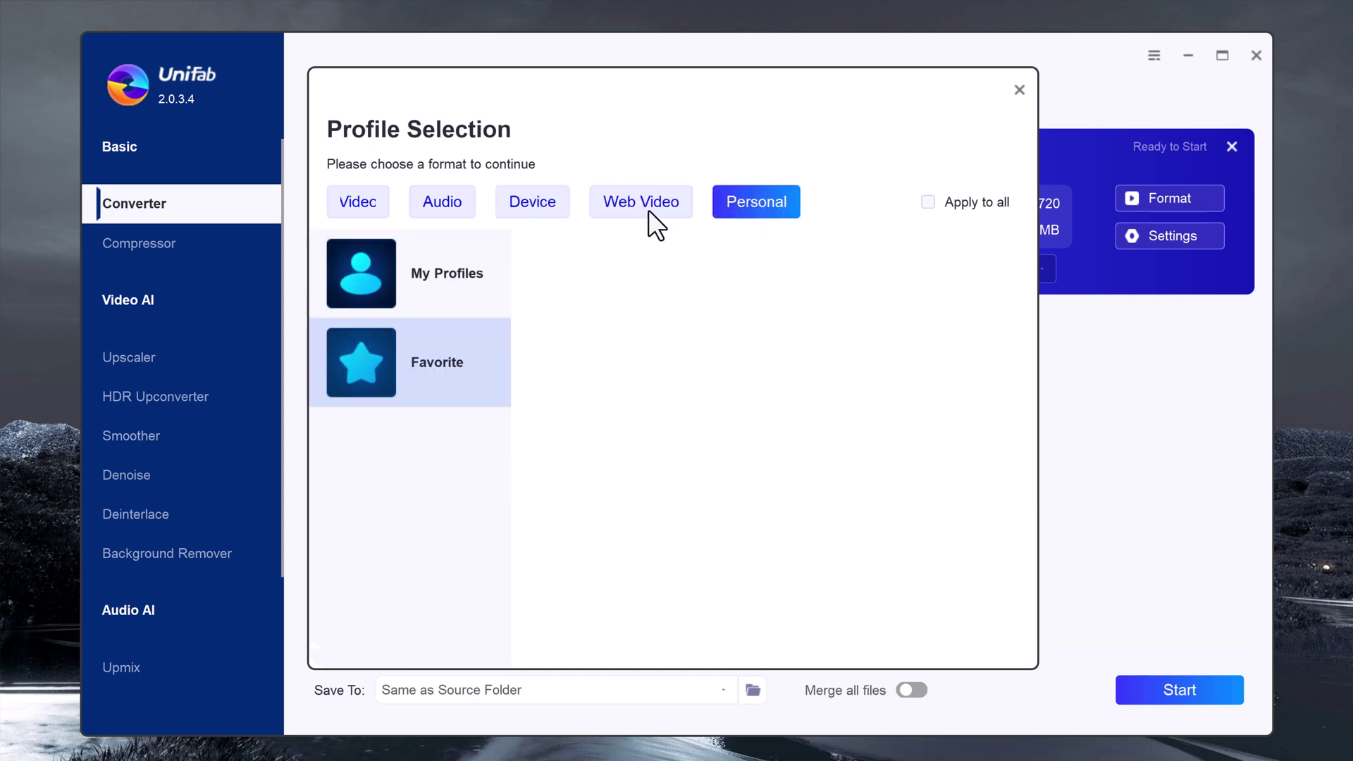
pyautogui.click(366, 205)
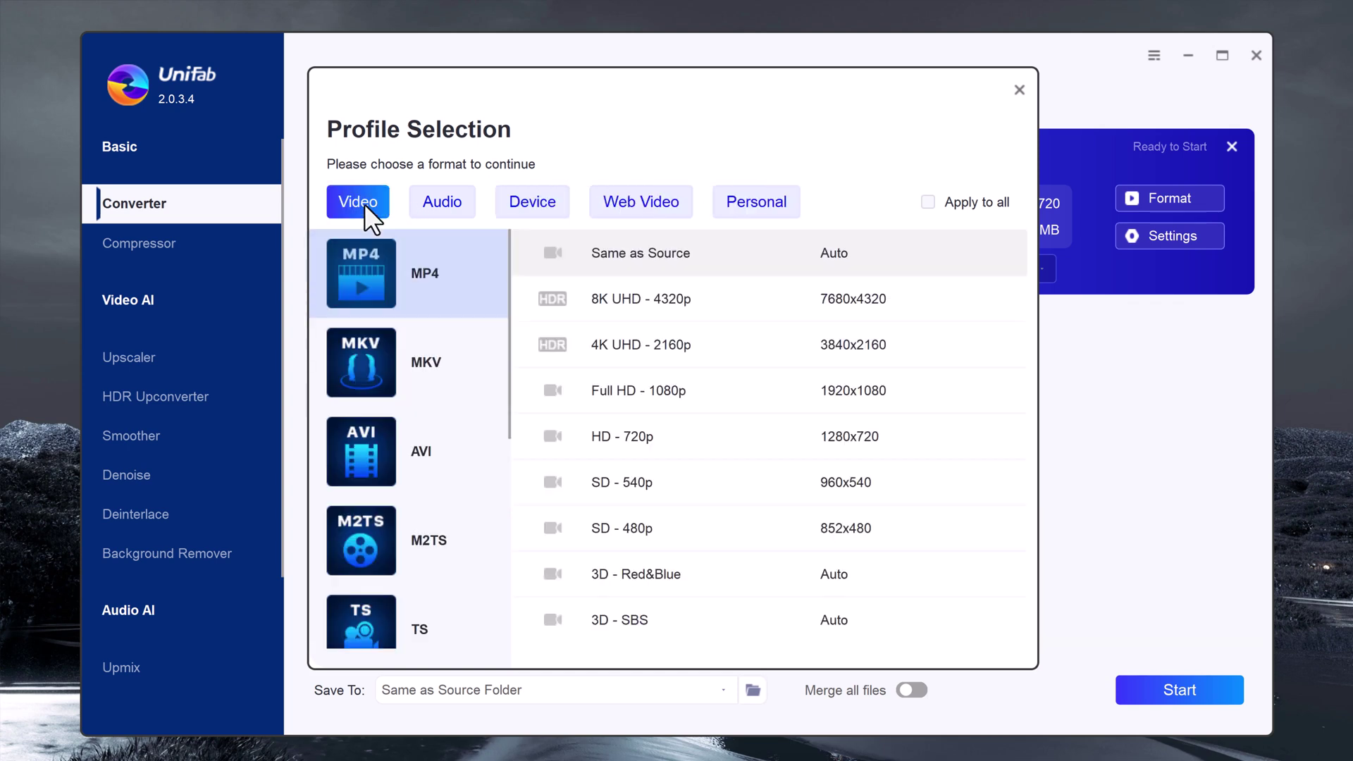
pyautogui.click(427, 375)
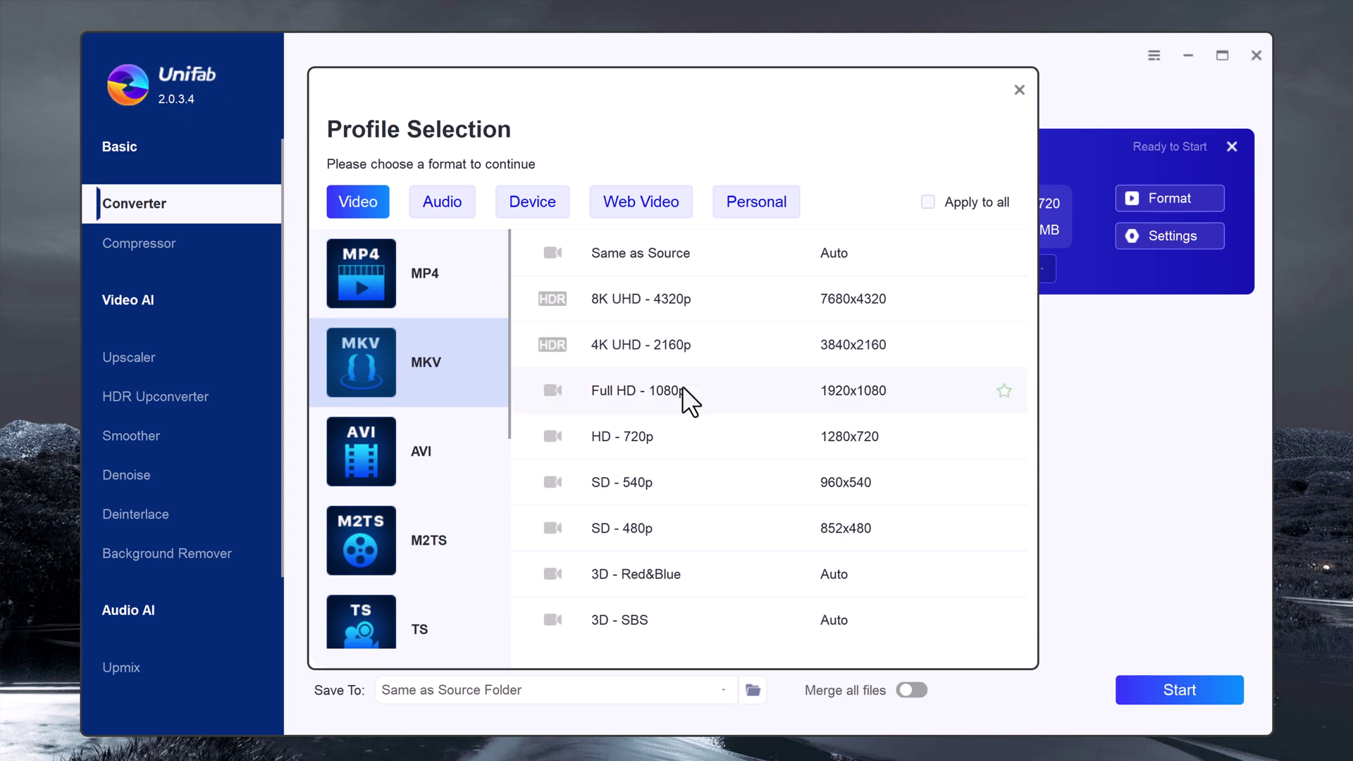
pyautogui.click(676, 252)
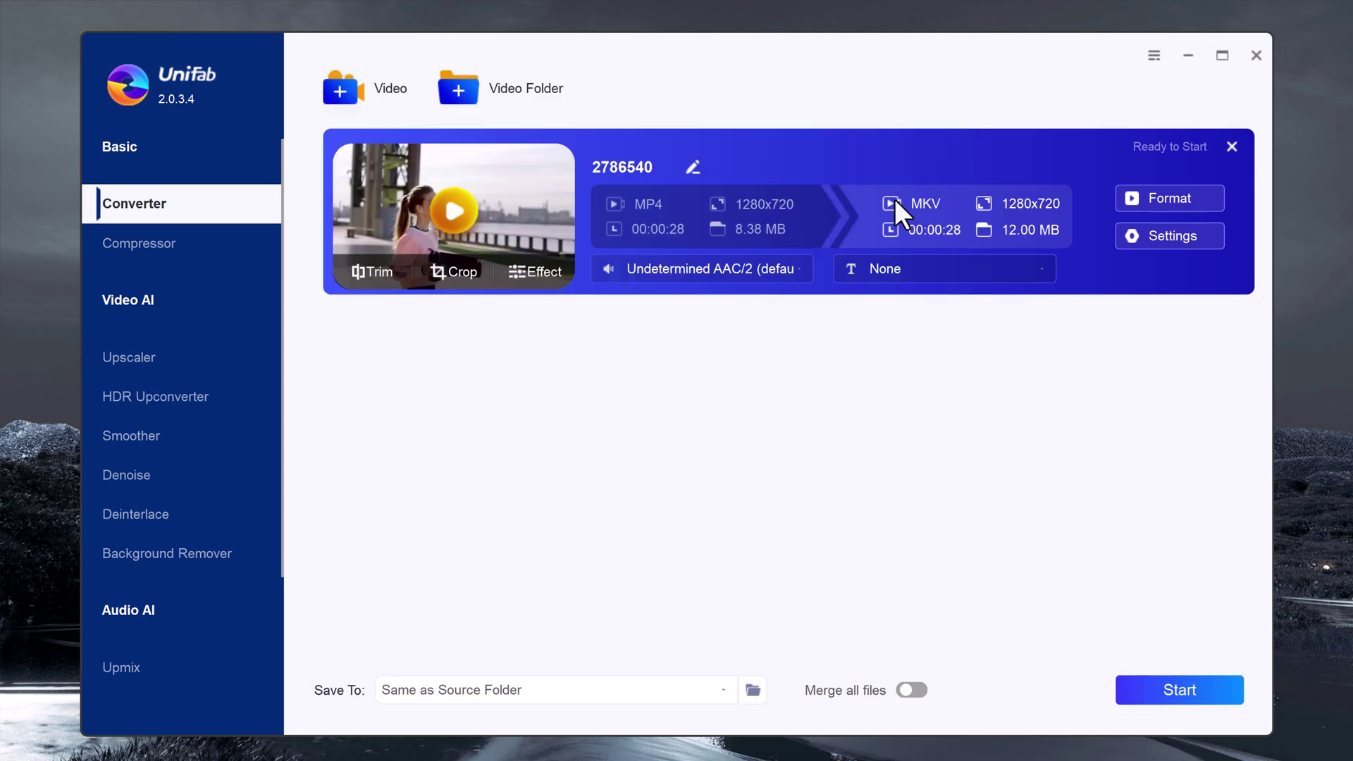
# Step: Convert clip 2786540 to MKV and check the output is an 8.37 MB, 28-second file
pyautogui.click(1166, 695)
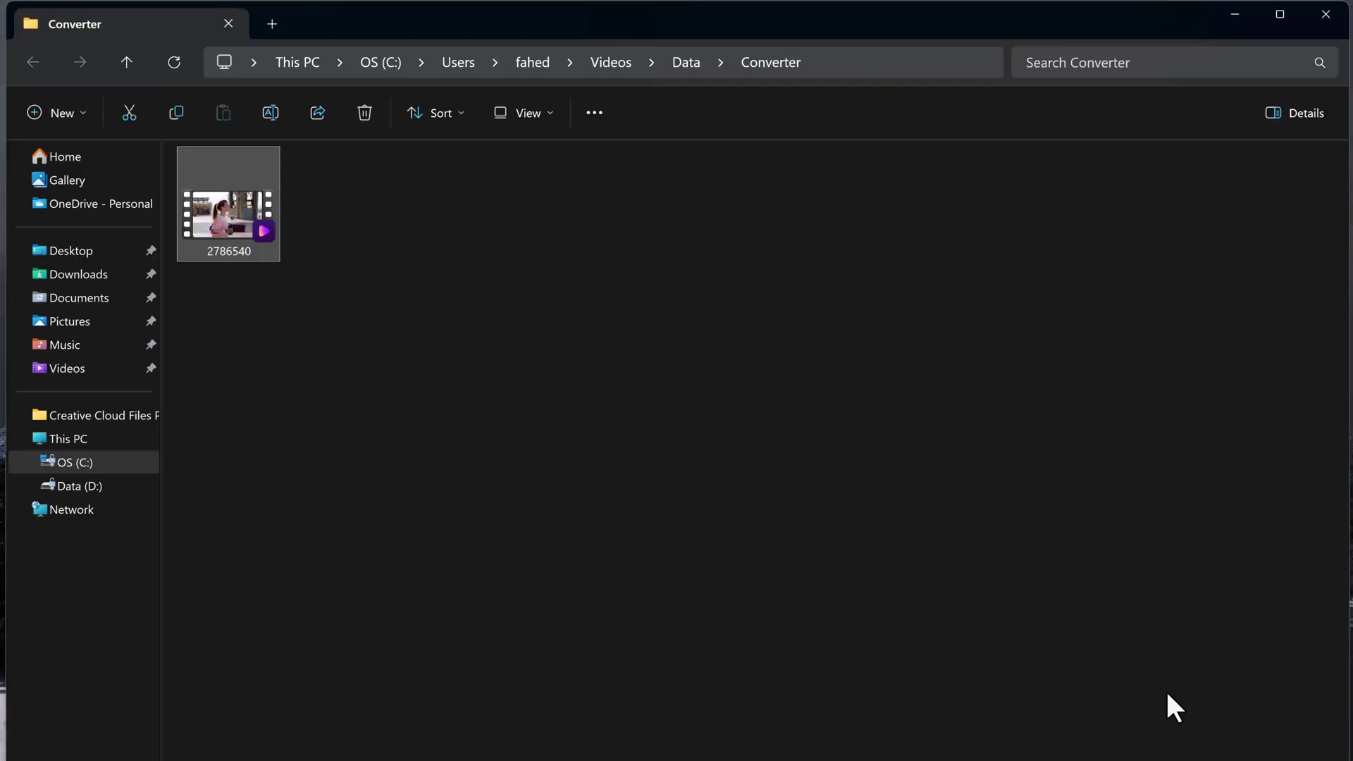
pyautogui.moveTo(228, 229)
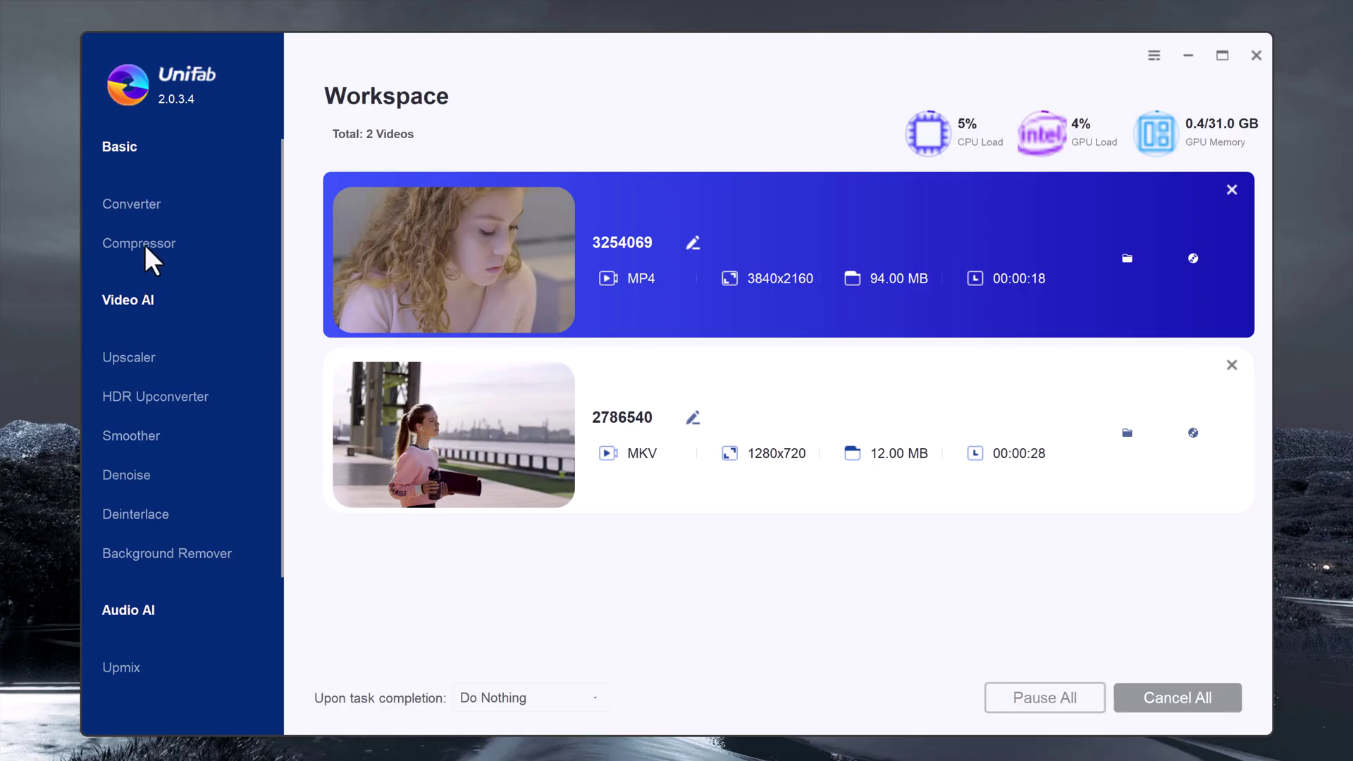
# Step: Load clip 2795311 into the Compressor
pyautogui.click(146, 244)
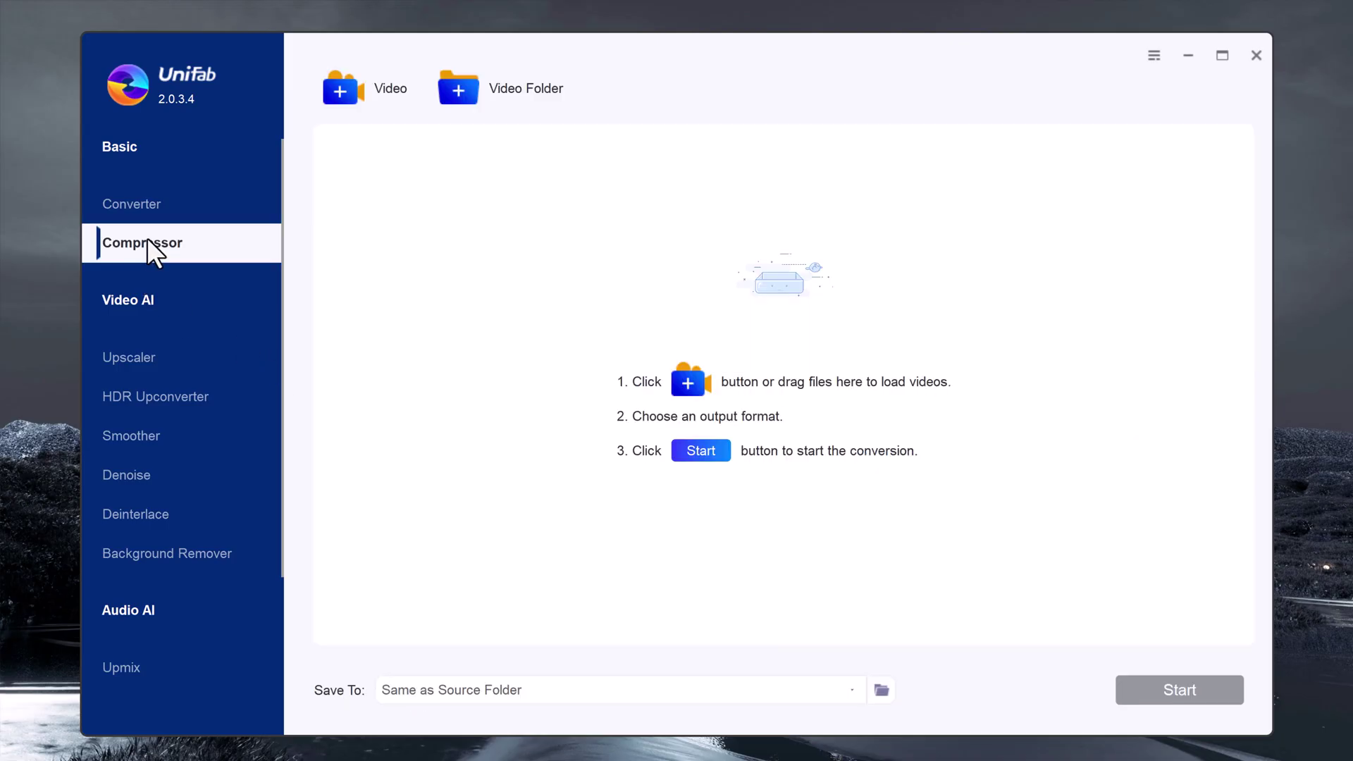
pyautogui.click(708, 449)
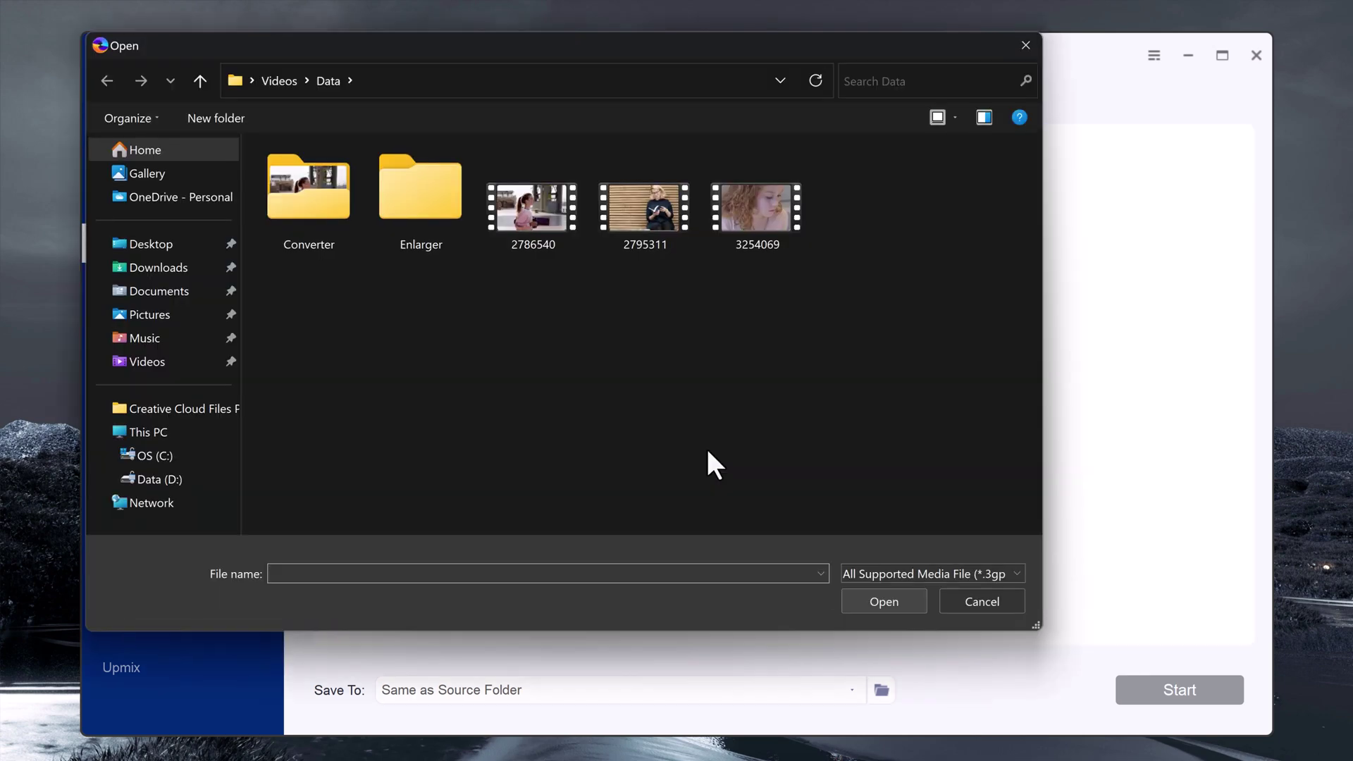
pyautogui.click(653, 231)
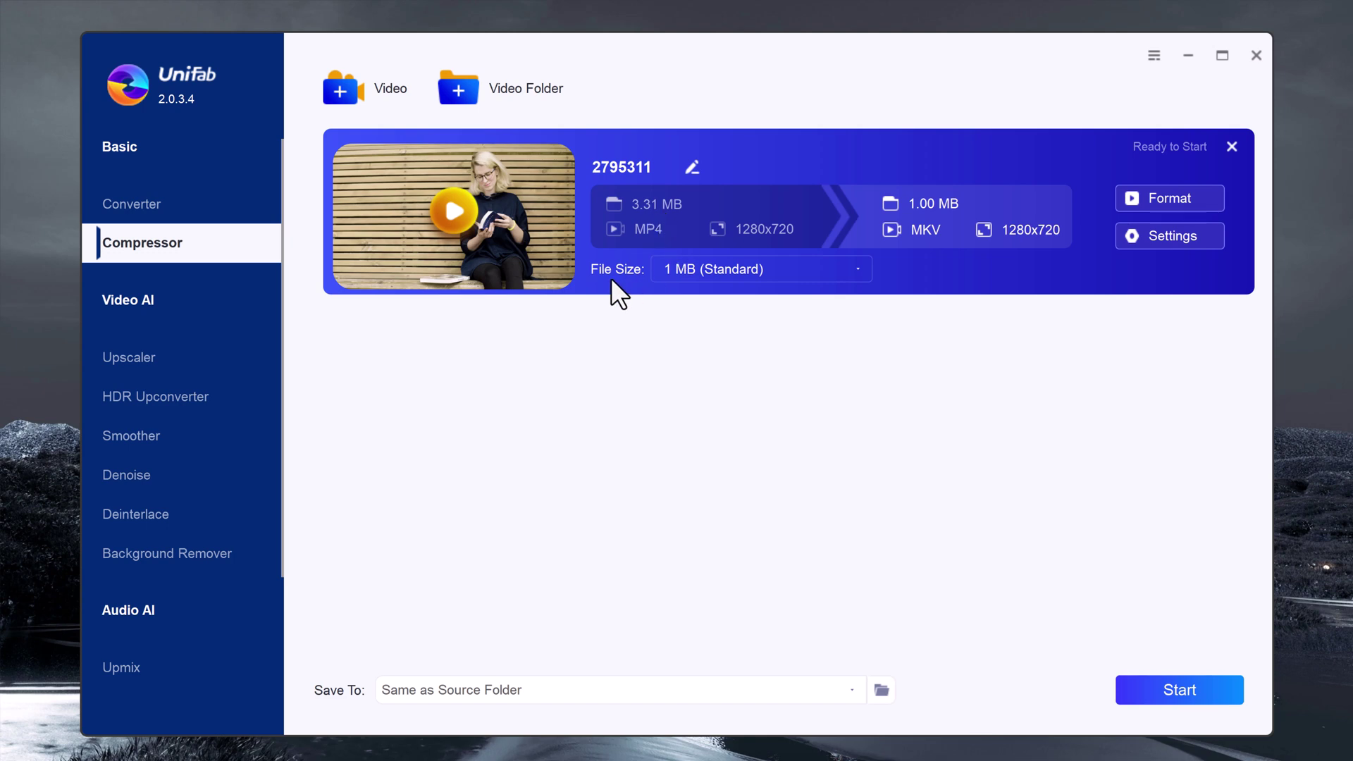
# Step: Keep the 1 MB Standard target size with default settings and start compressing
pyautogui.click(812, 272)
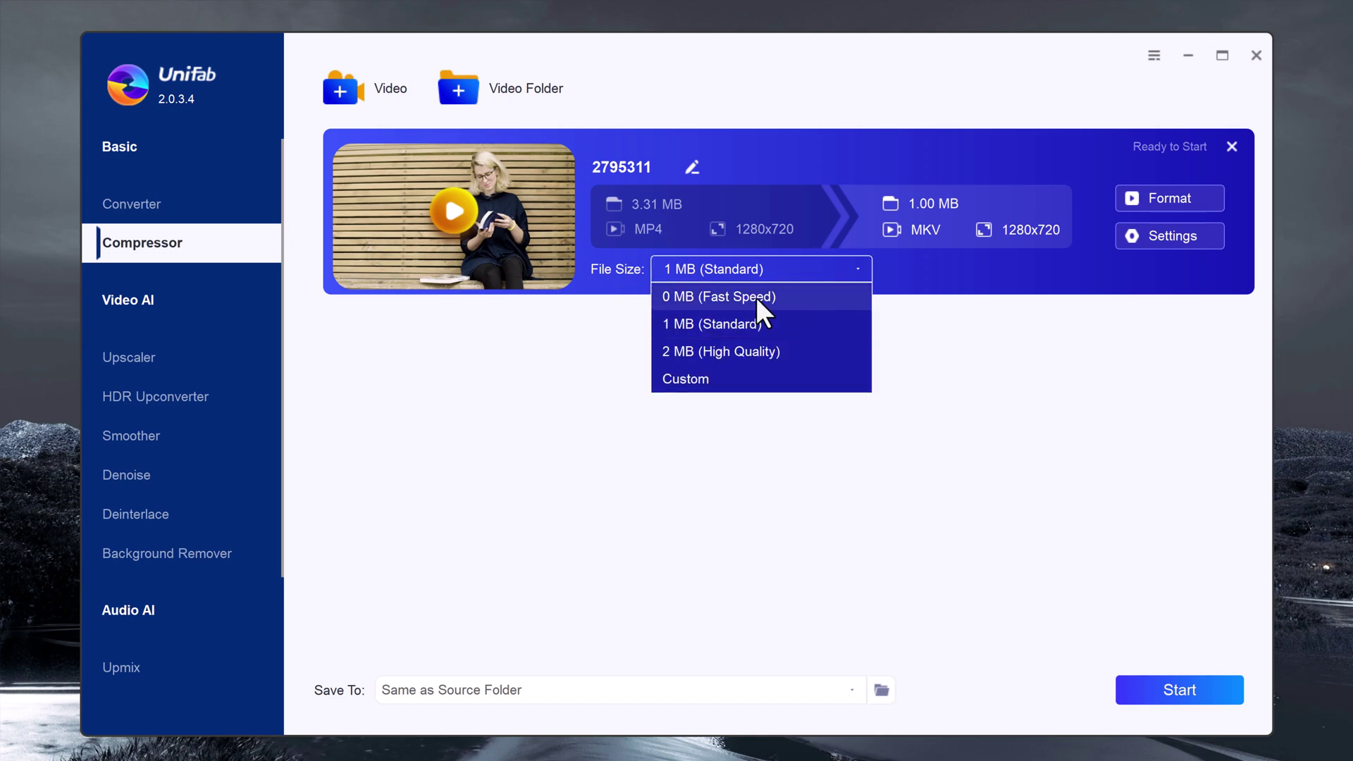
pyautogui.click(825, 380)
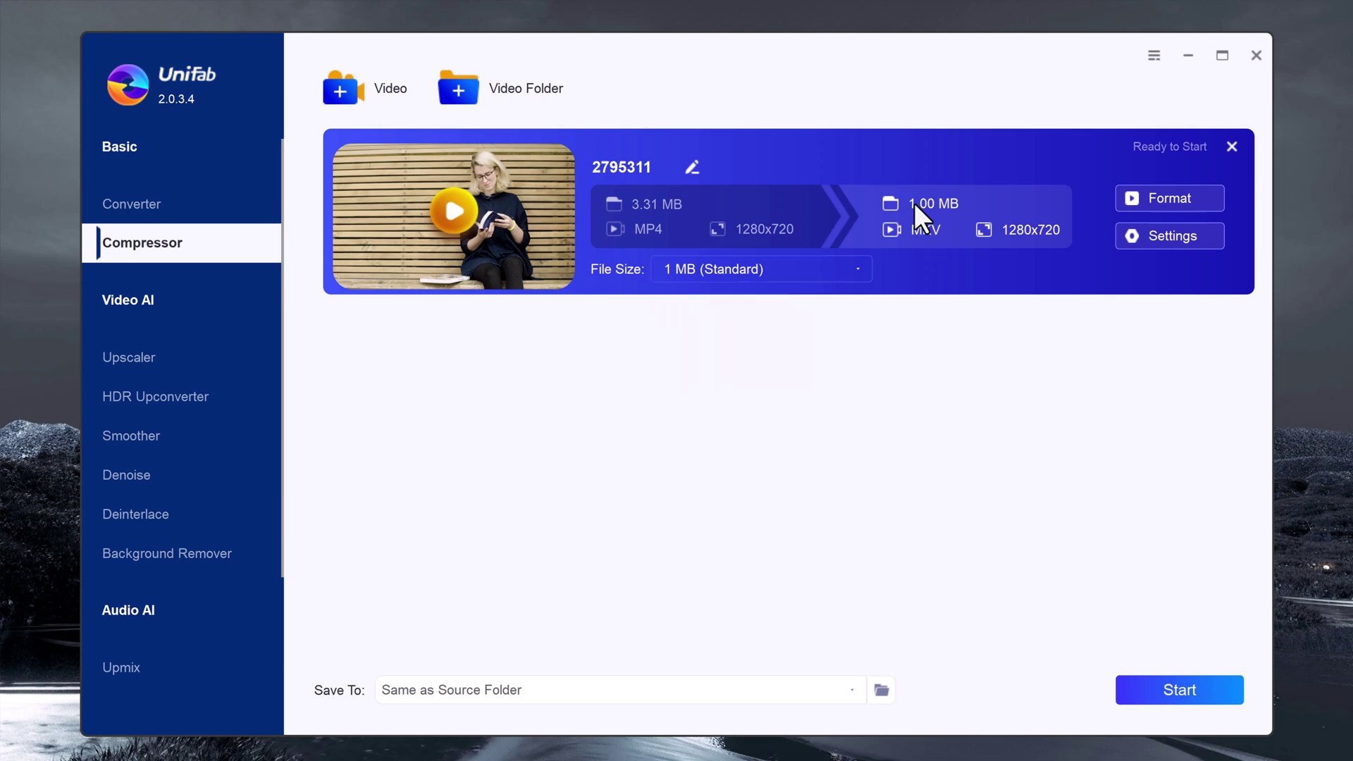
pyautogui.click(1184, 236)
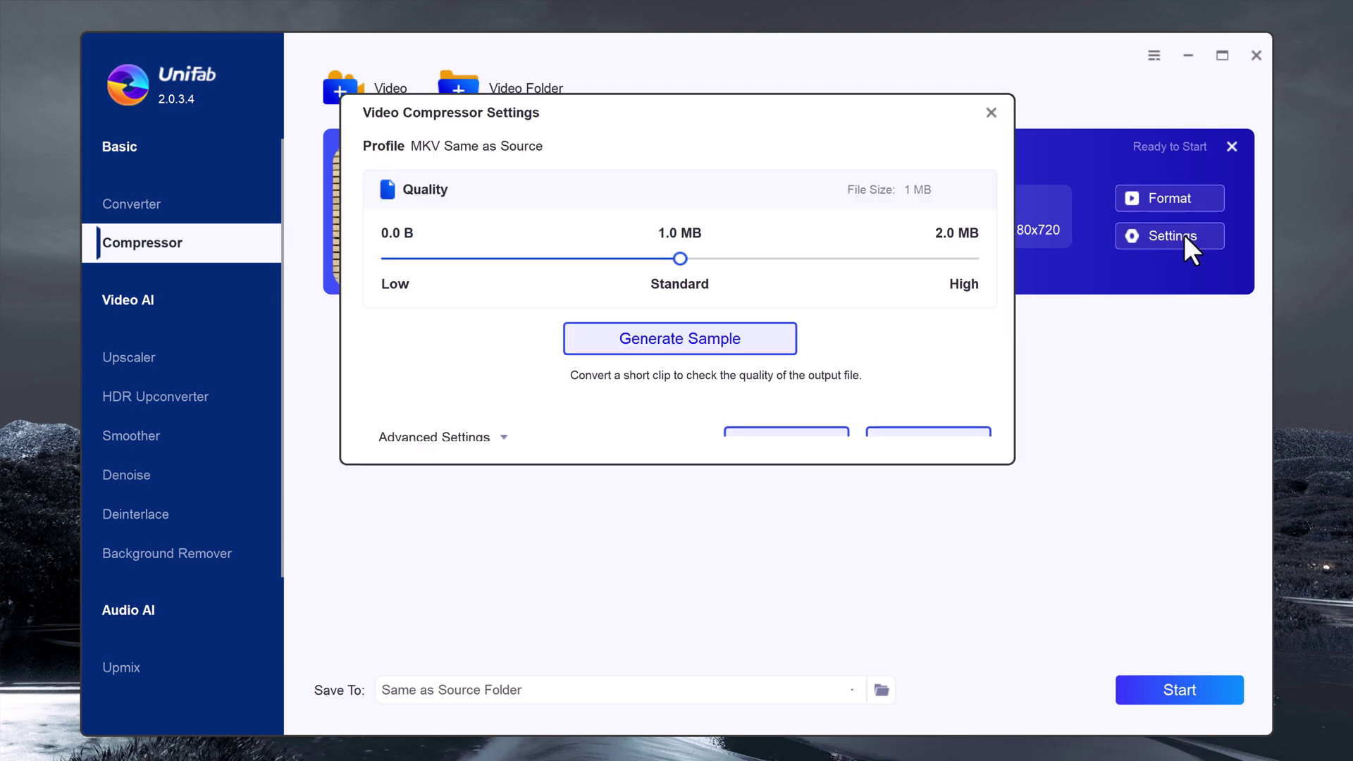
pyautogui.click(985, 116)
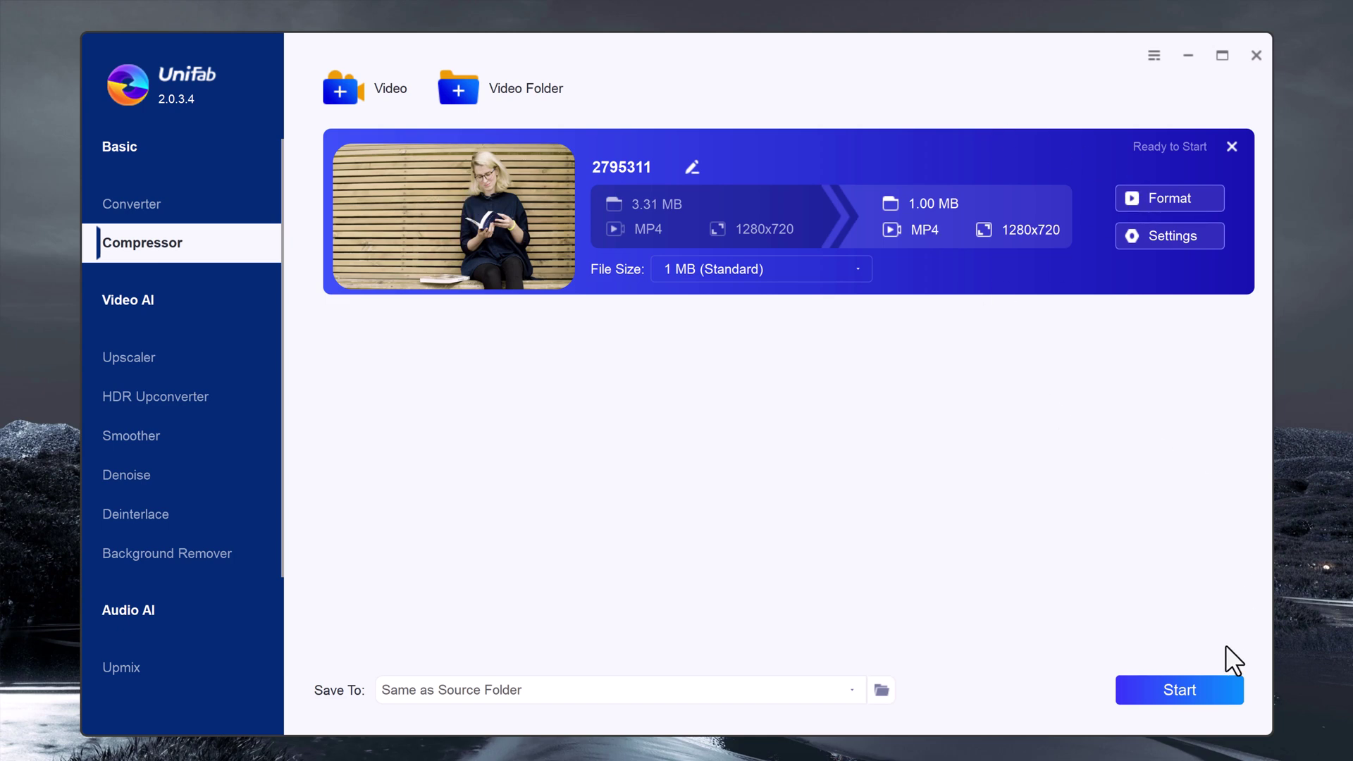
pyautogui.click(1189, 683)
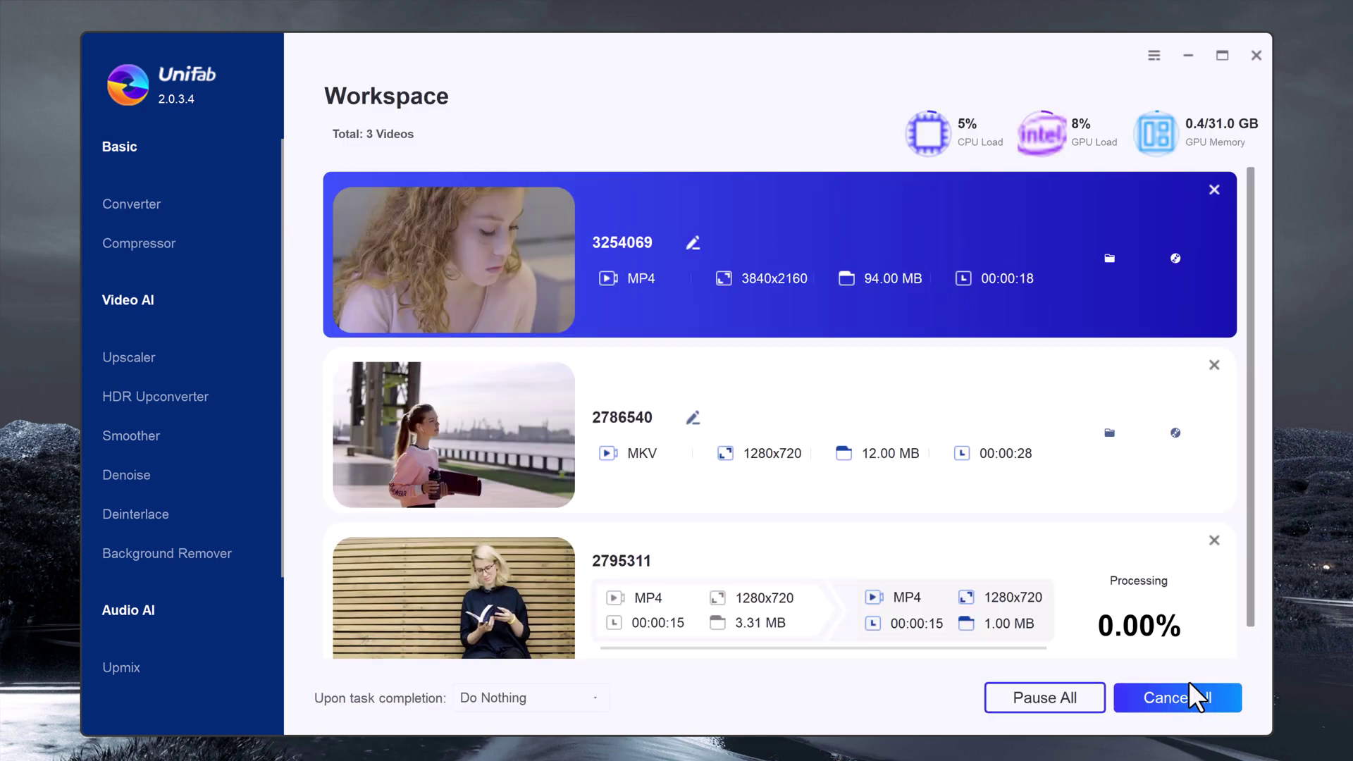
pyautogui.scroll(-1, 688, 599)
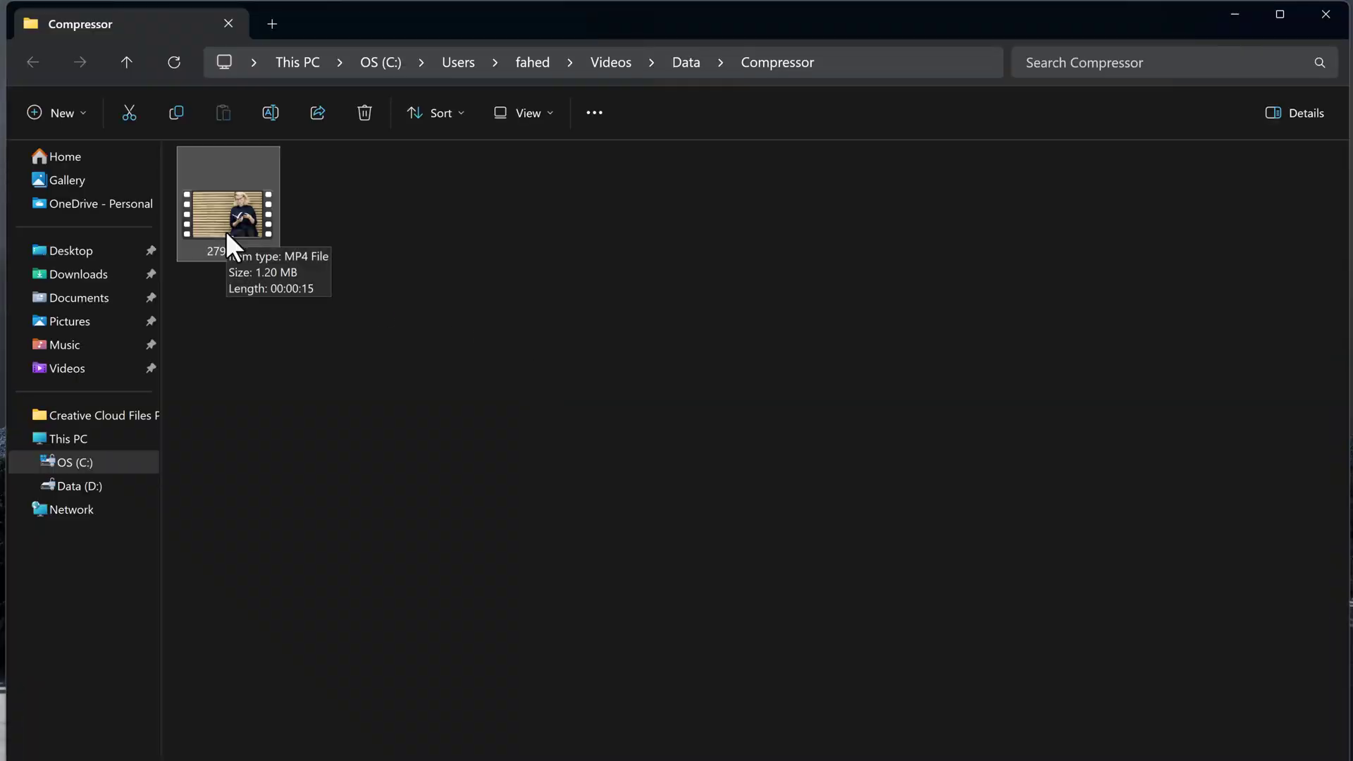
# Step: Deselect the 1.20 MB compressed MP4 and close the Compressor folder window
pyautogui.click(451, 277)
pyautogui.click(1329, 17)
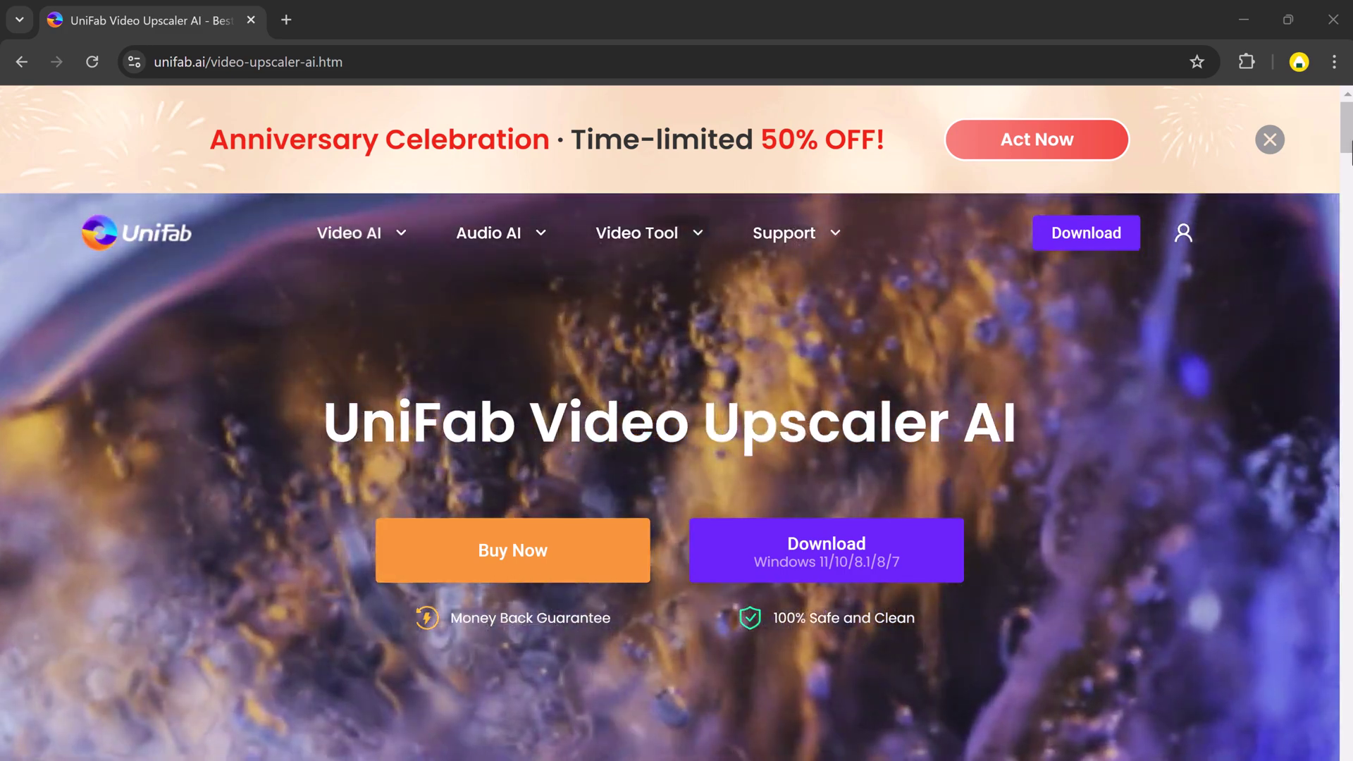
# Step: Scroll the Video Upscaler AI page to the section on upscaling to 720P, 1080P and 4K
pyautogui.scroll(-10, 677, 423)
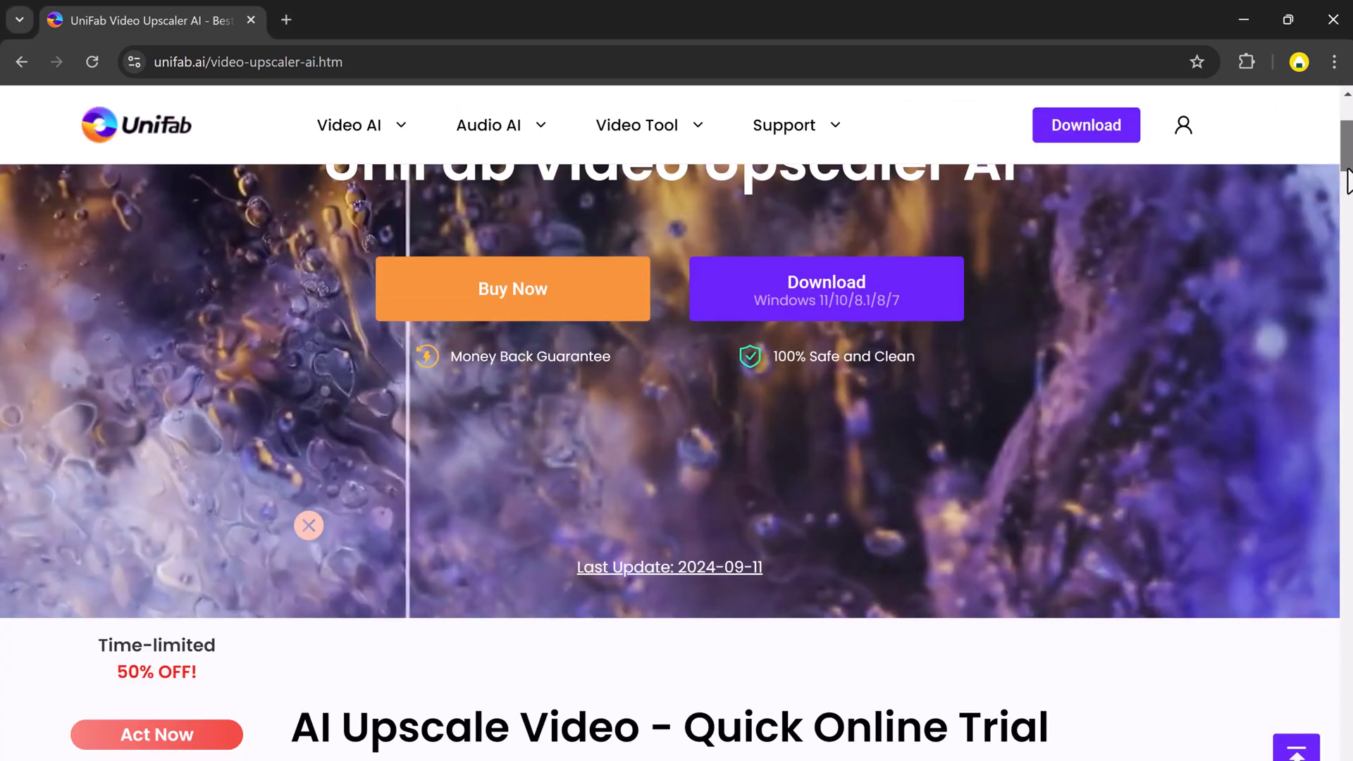
pyautogui.scroll(-10, 677, 423)
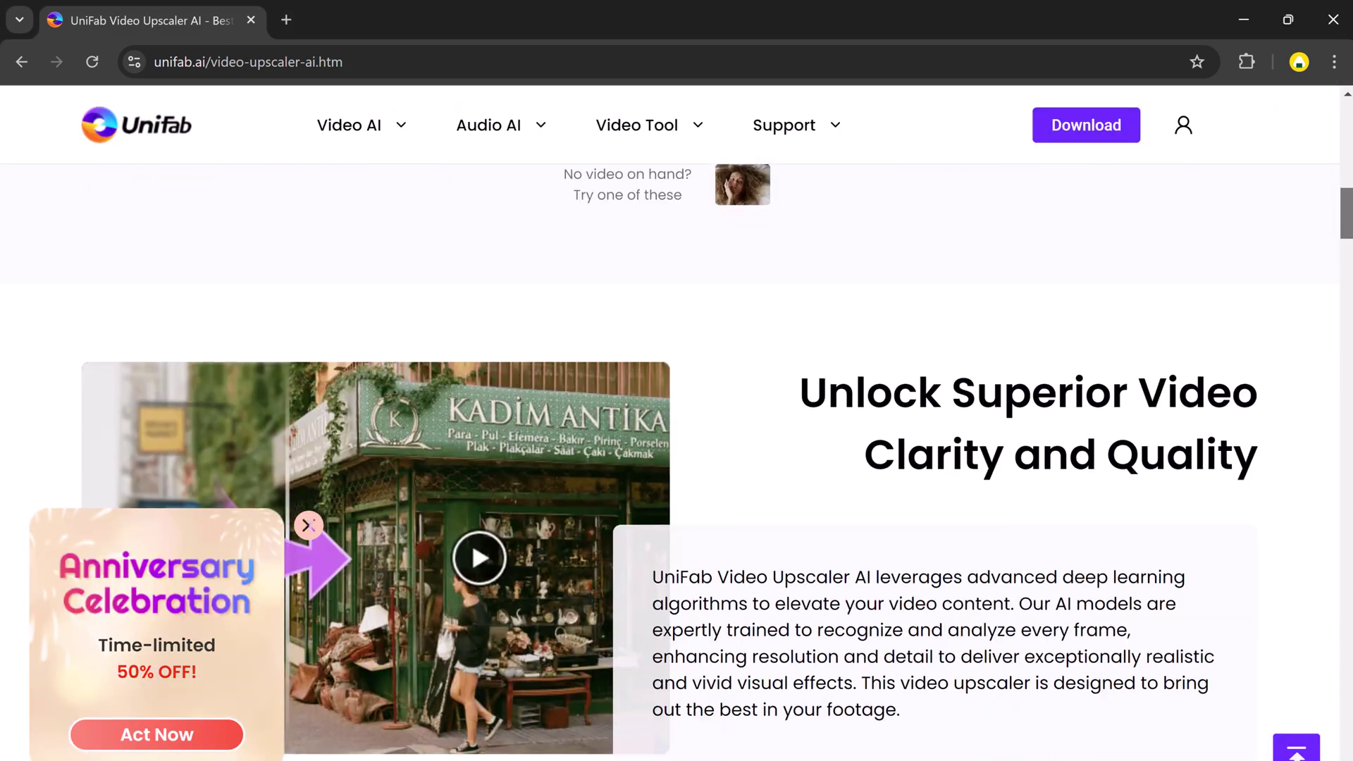
pyautogui.scroll(-3, 677, 423)
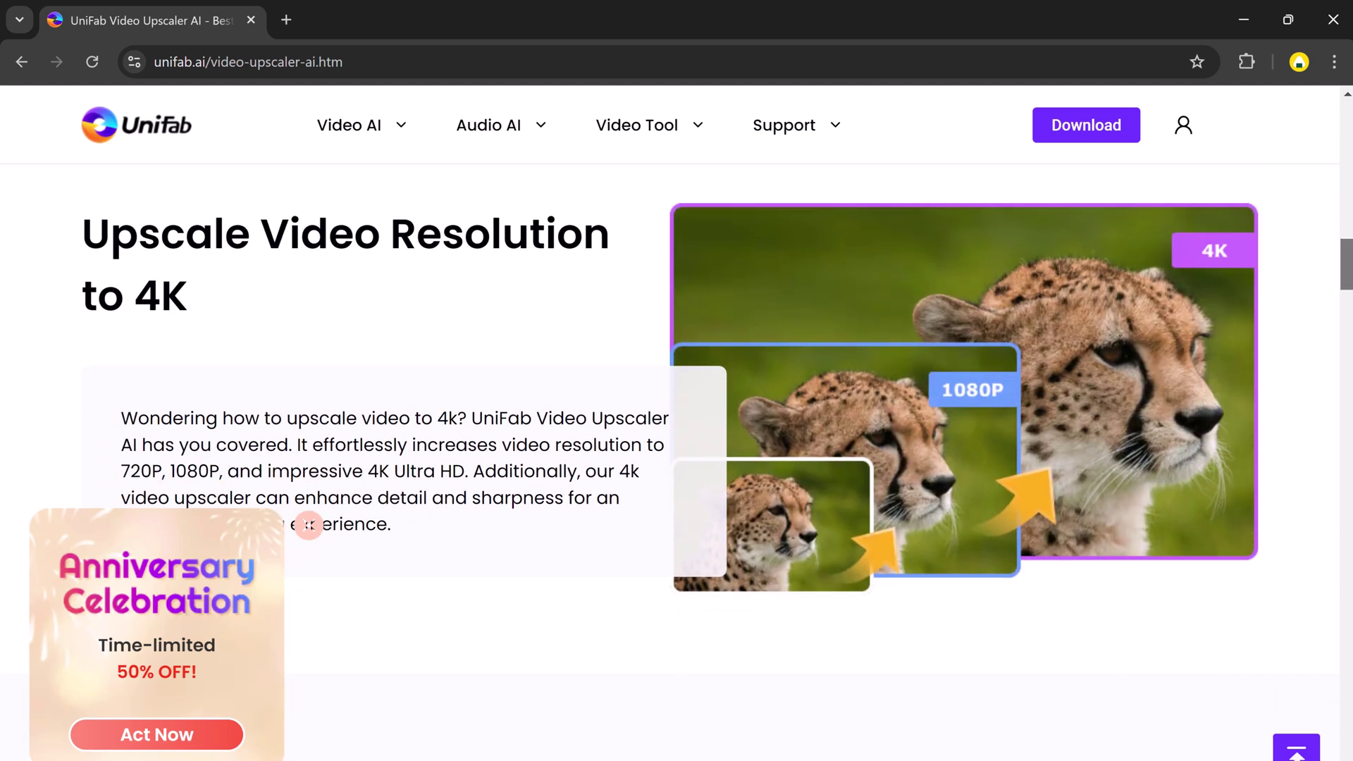